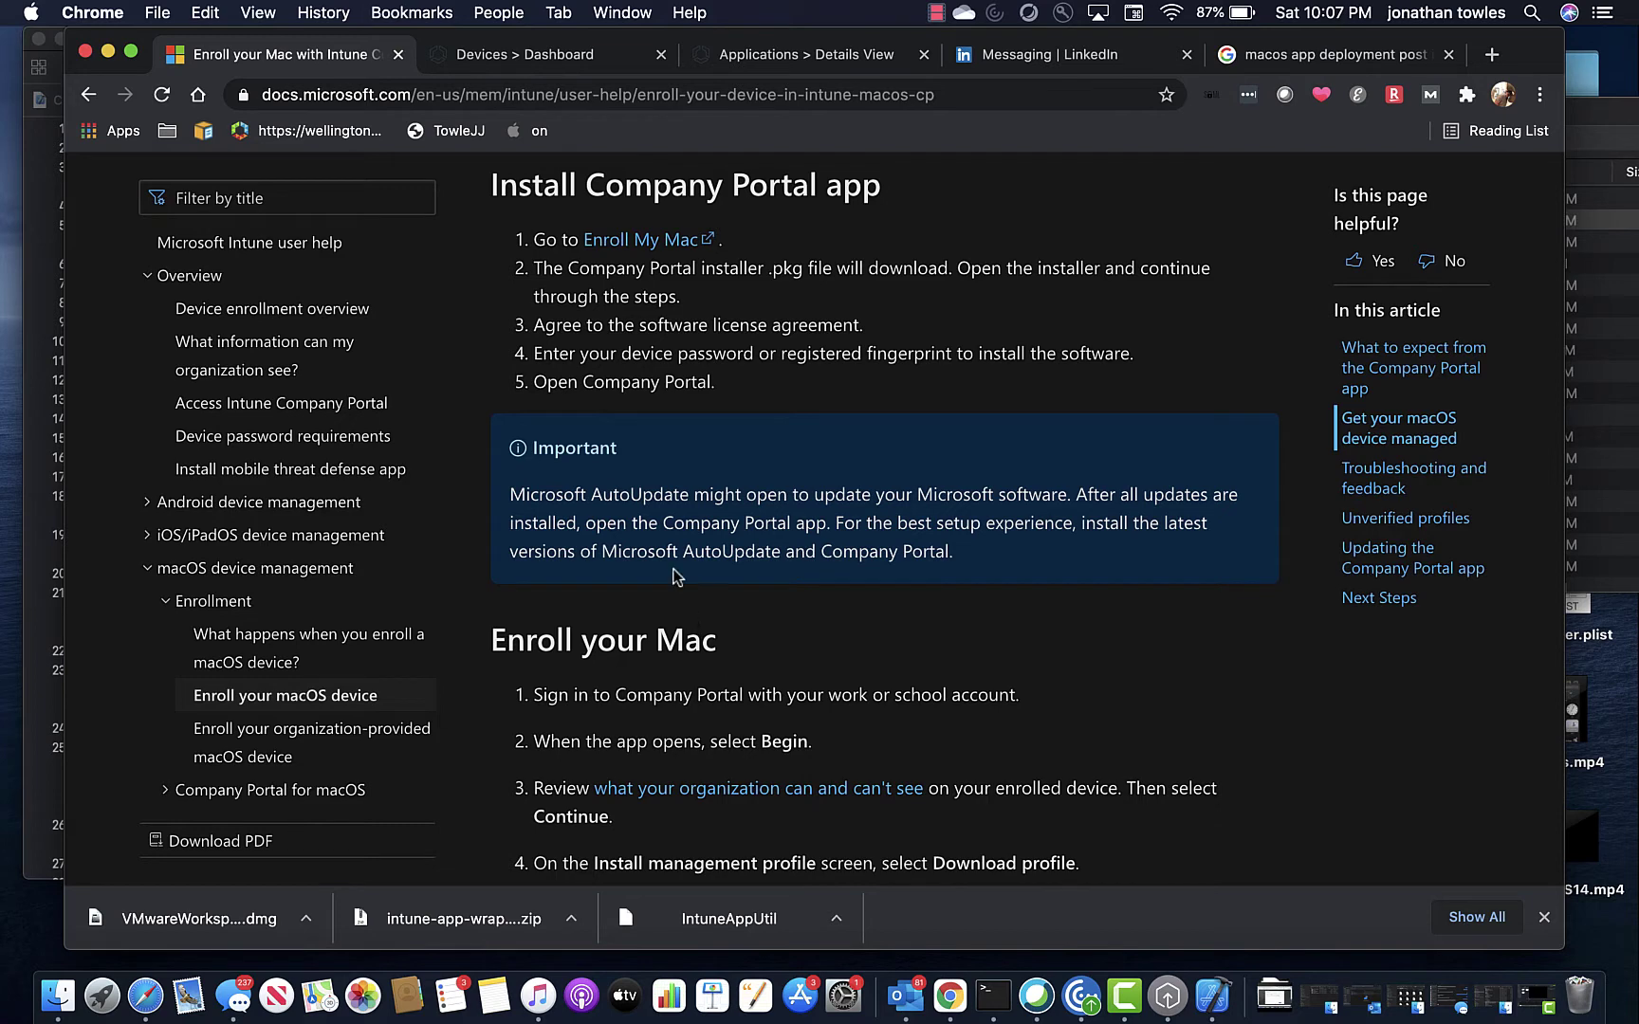
Download the Company Portal .pkg installer for Mac from the Intune guide and open it.
click(667, 246)
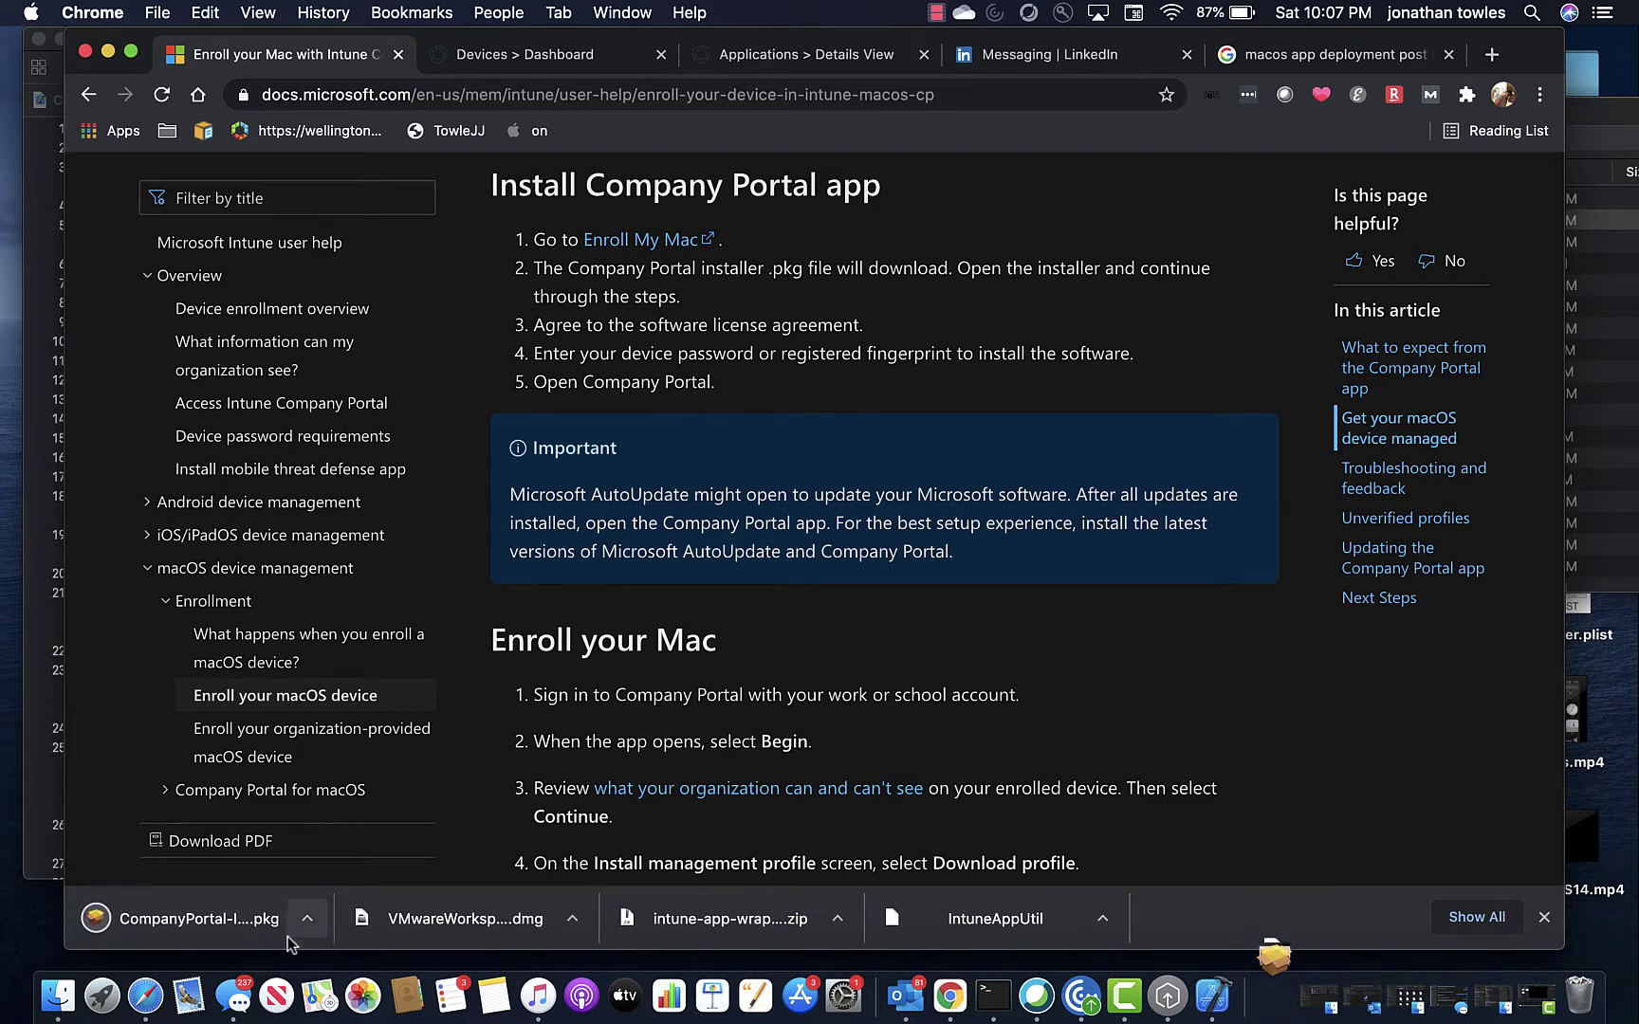
click(245, 924)
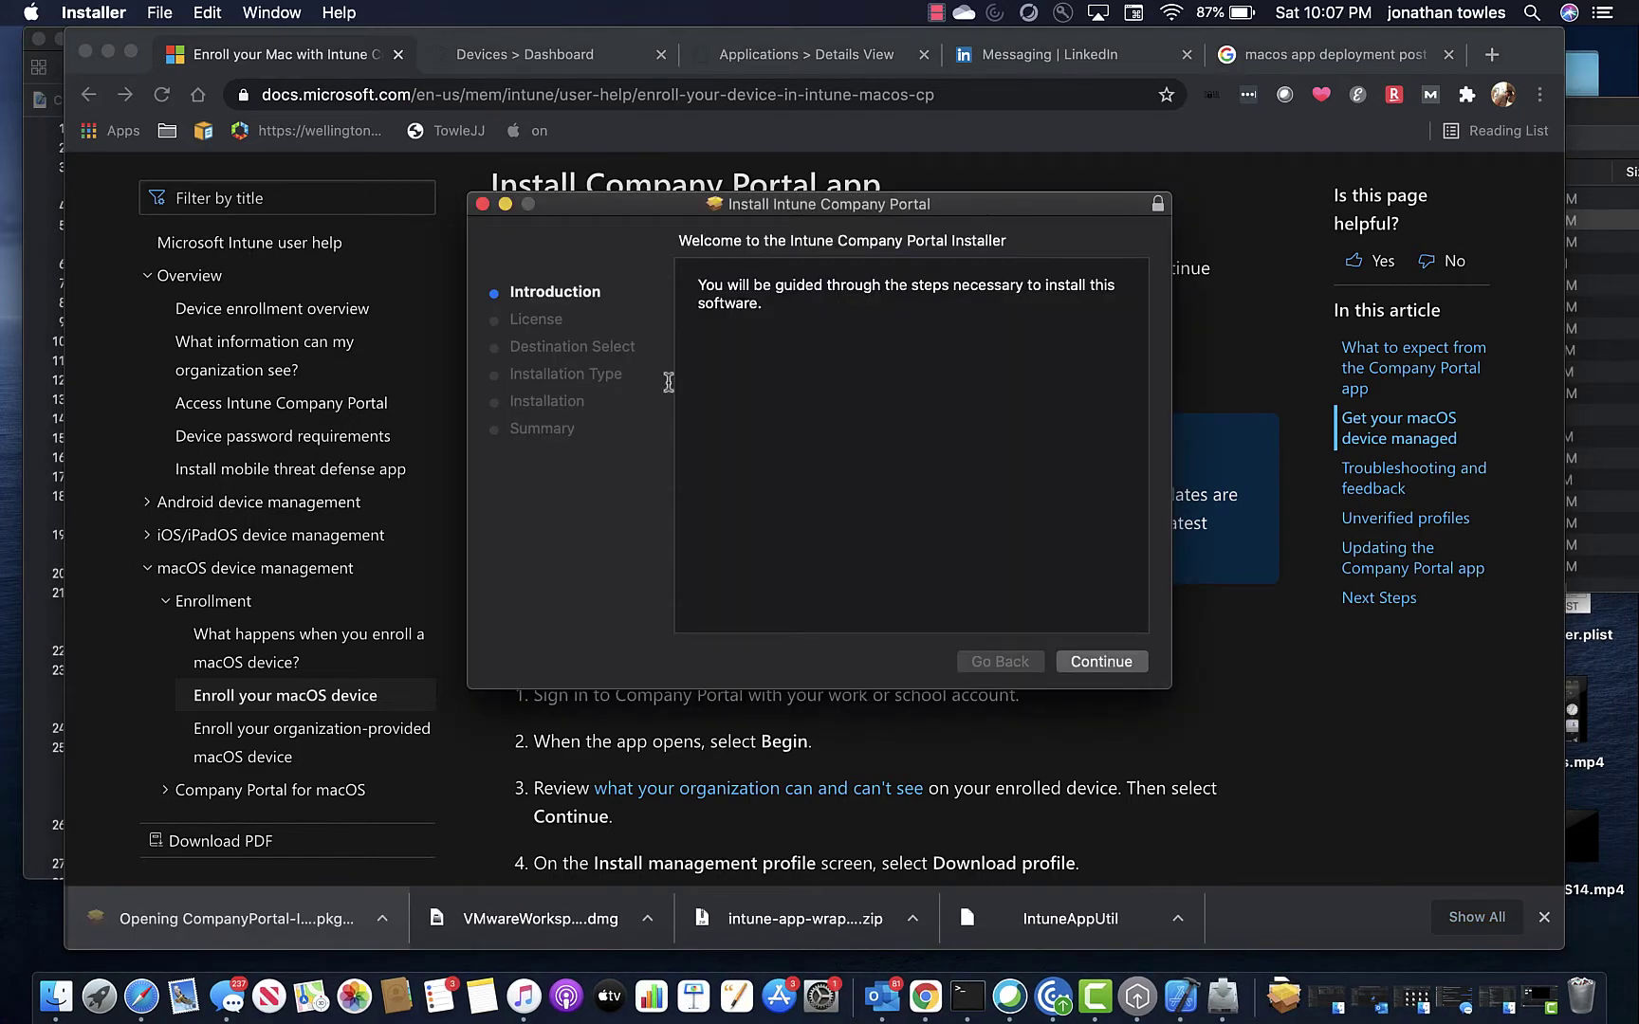
Agree to the license and start the standard install on Macintosh HD.
click(1113, 661)
click(1113, 661)
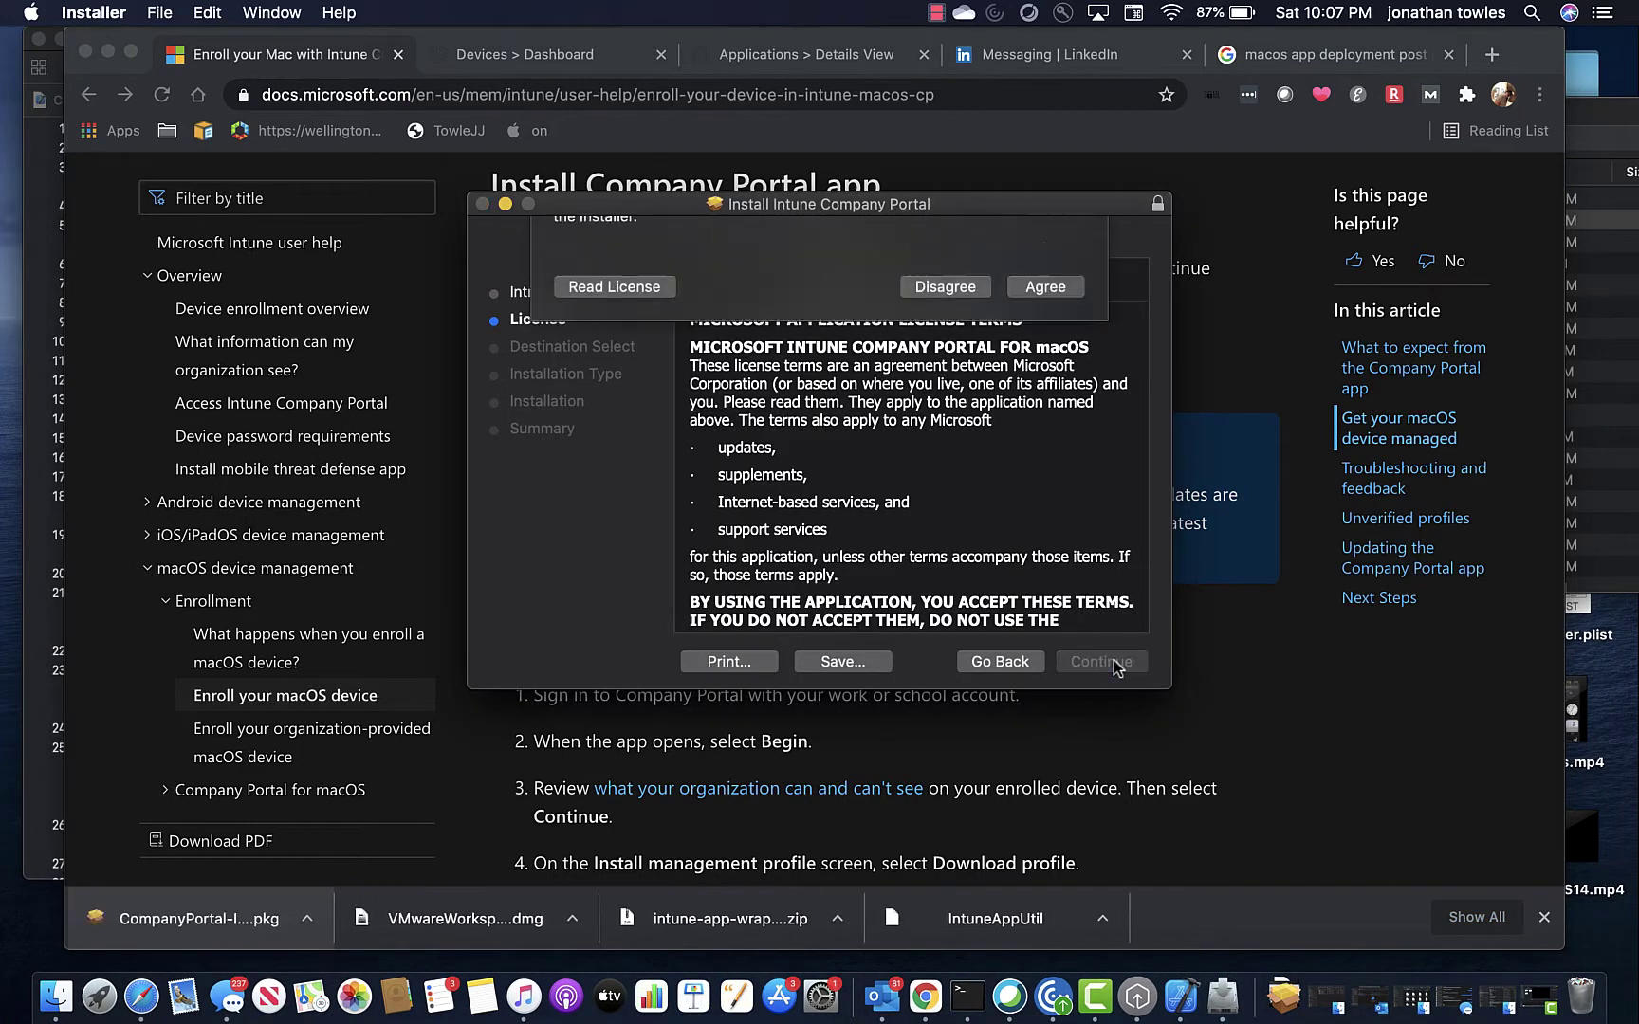
click(1044, 386)
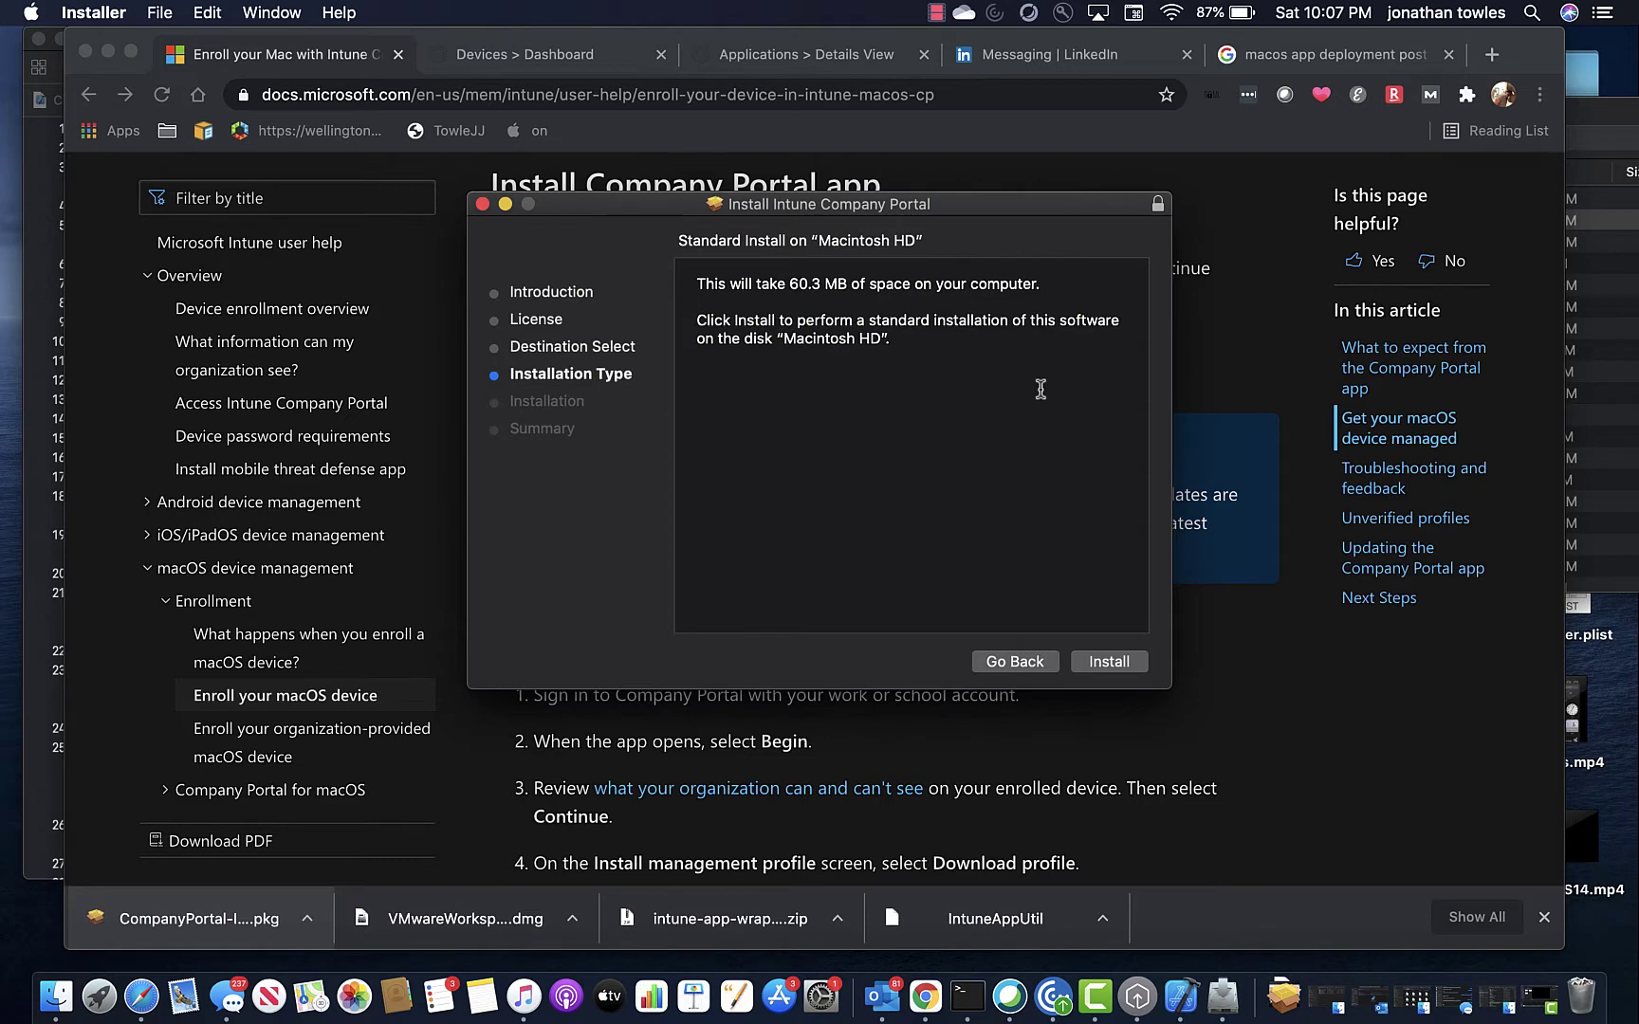
click(1087, 663)
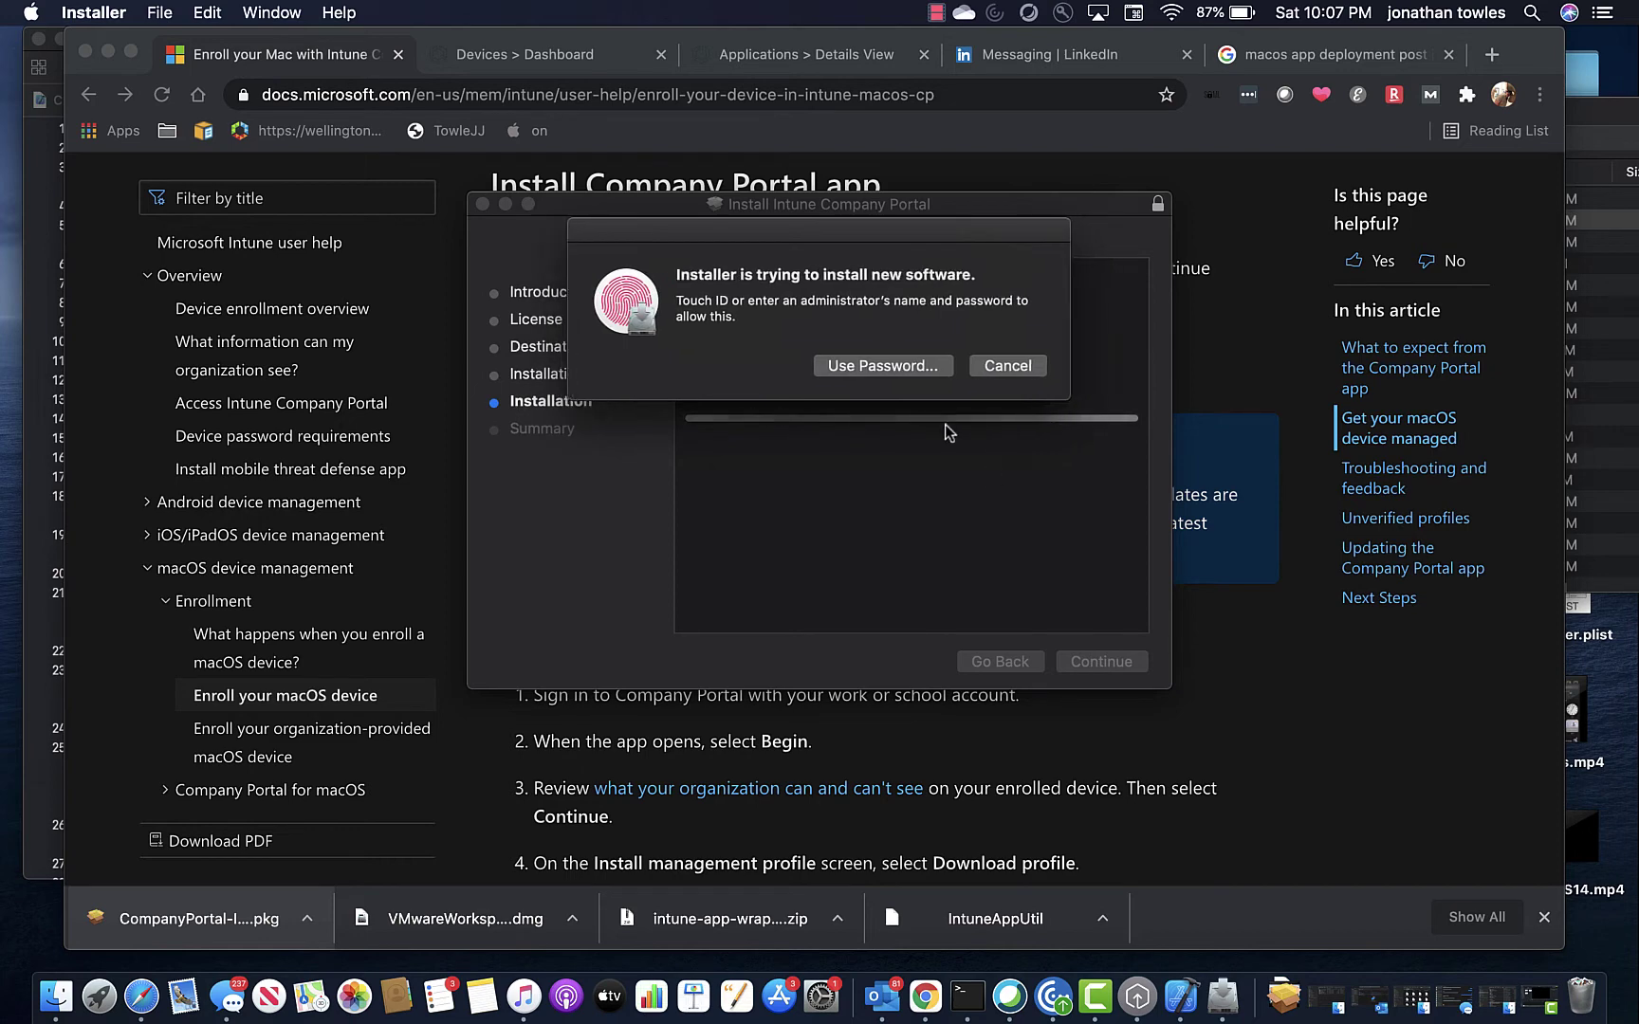
Authorize the installation with the administrator user name and password.
click(918, 365)
key(shift+Tab)
text(test)
key(Tab)
text(t*********)
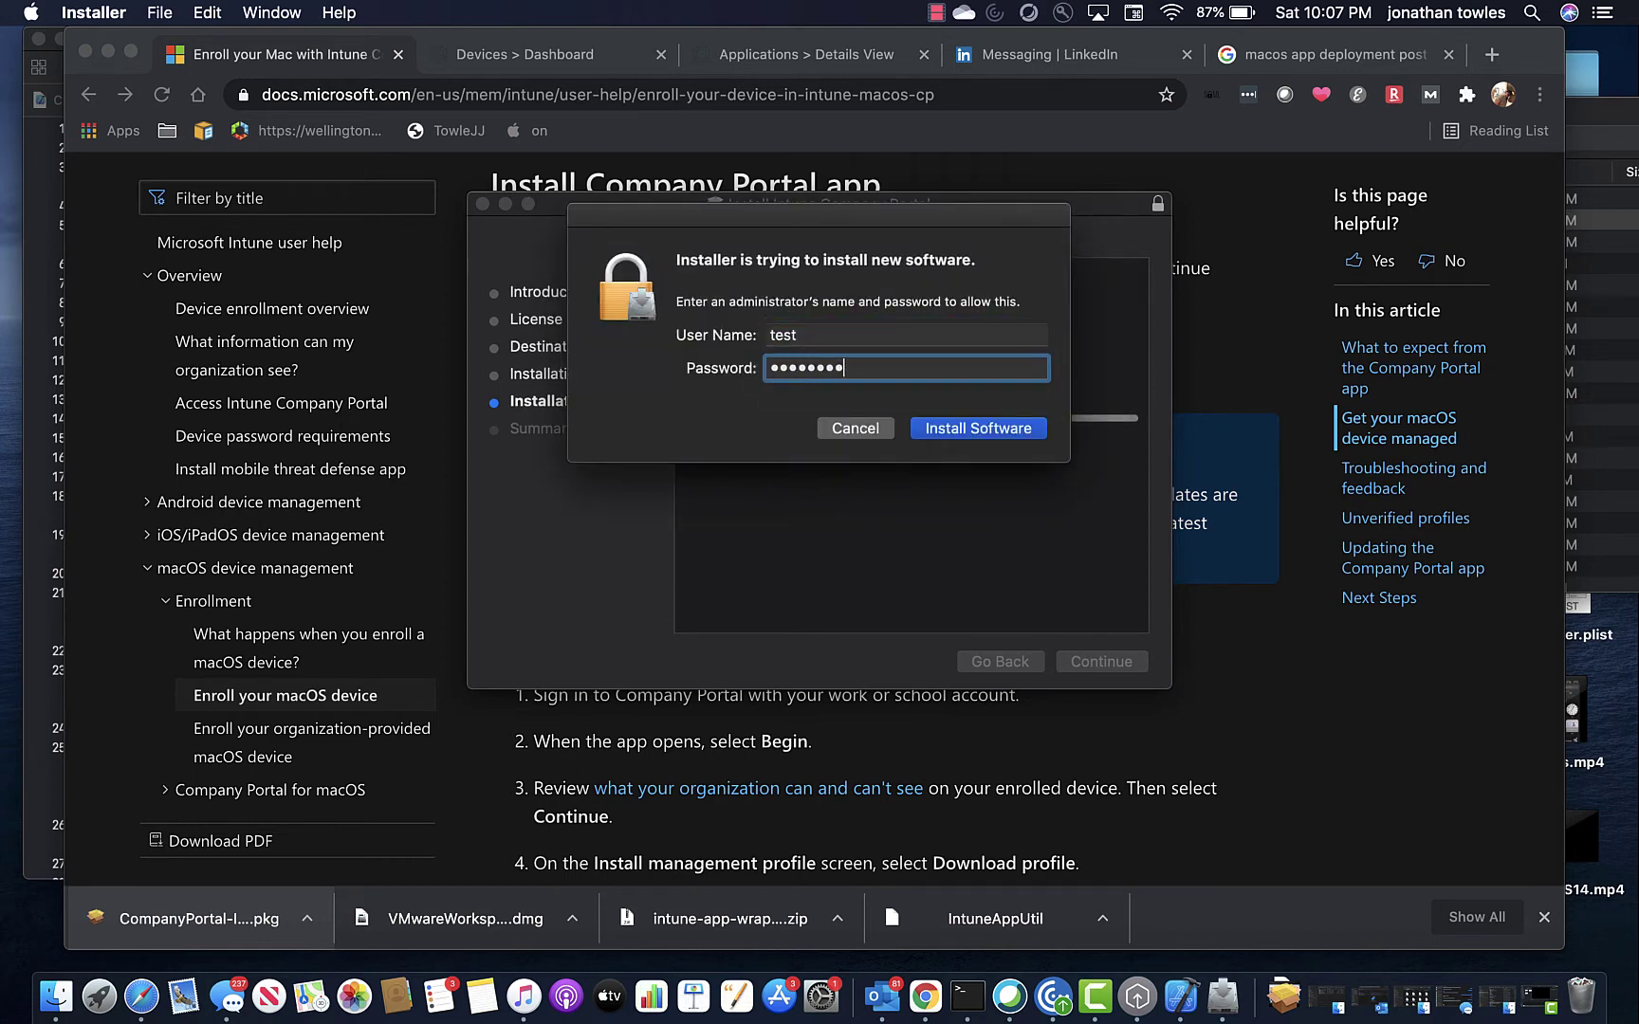
key(Return)
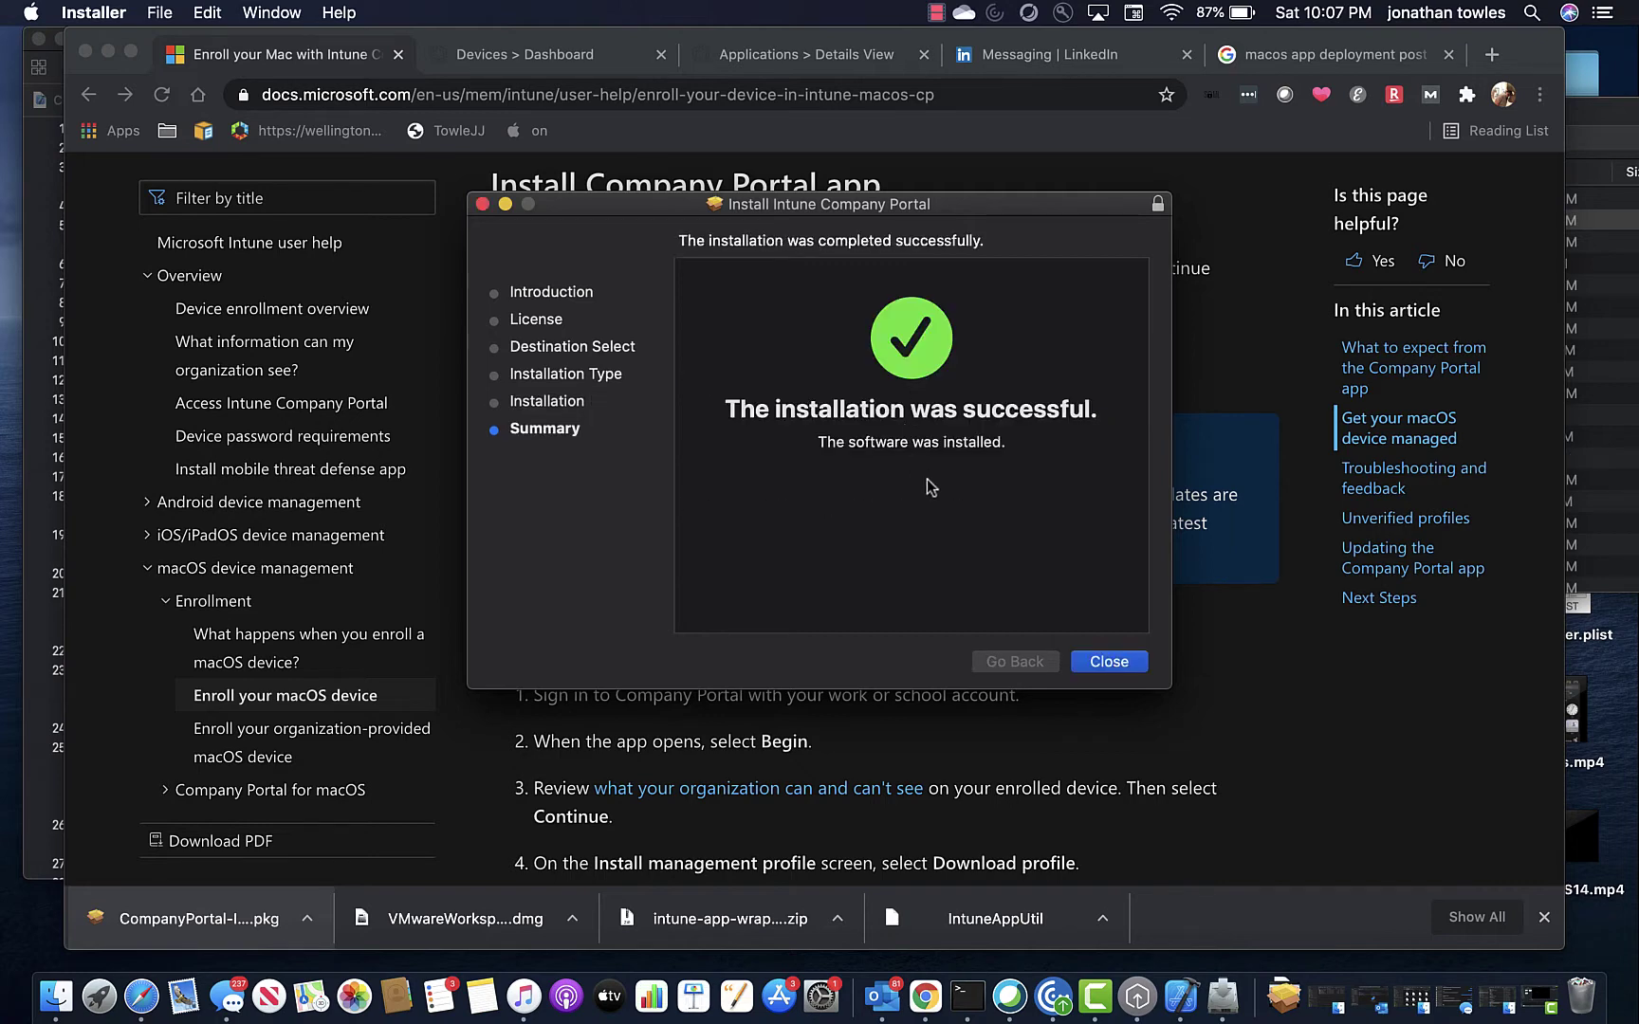
Close the finished installer, move the package to Trash, and hide Chrome.
click(1088, 662)
click(969, 338)
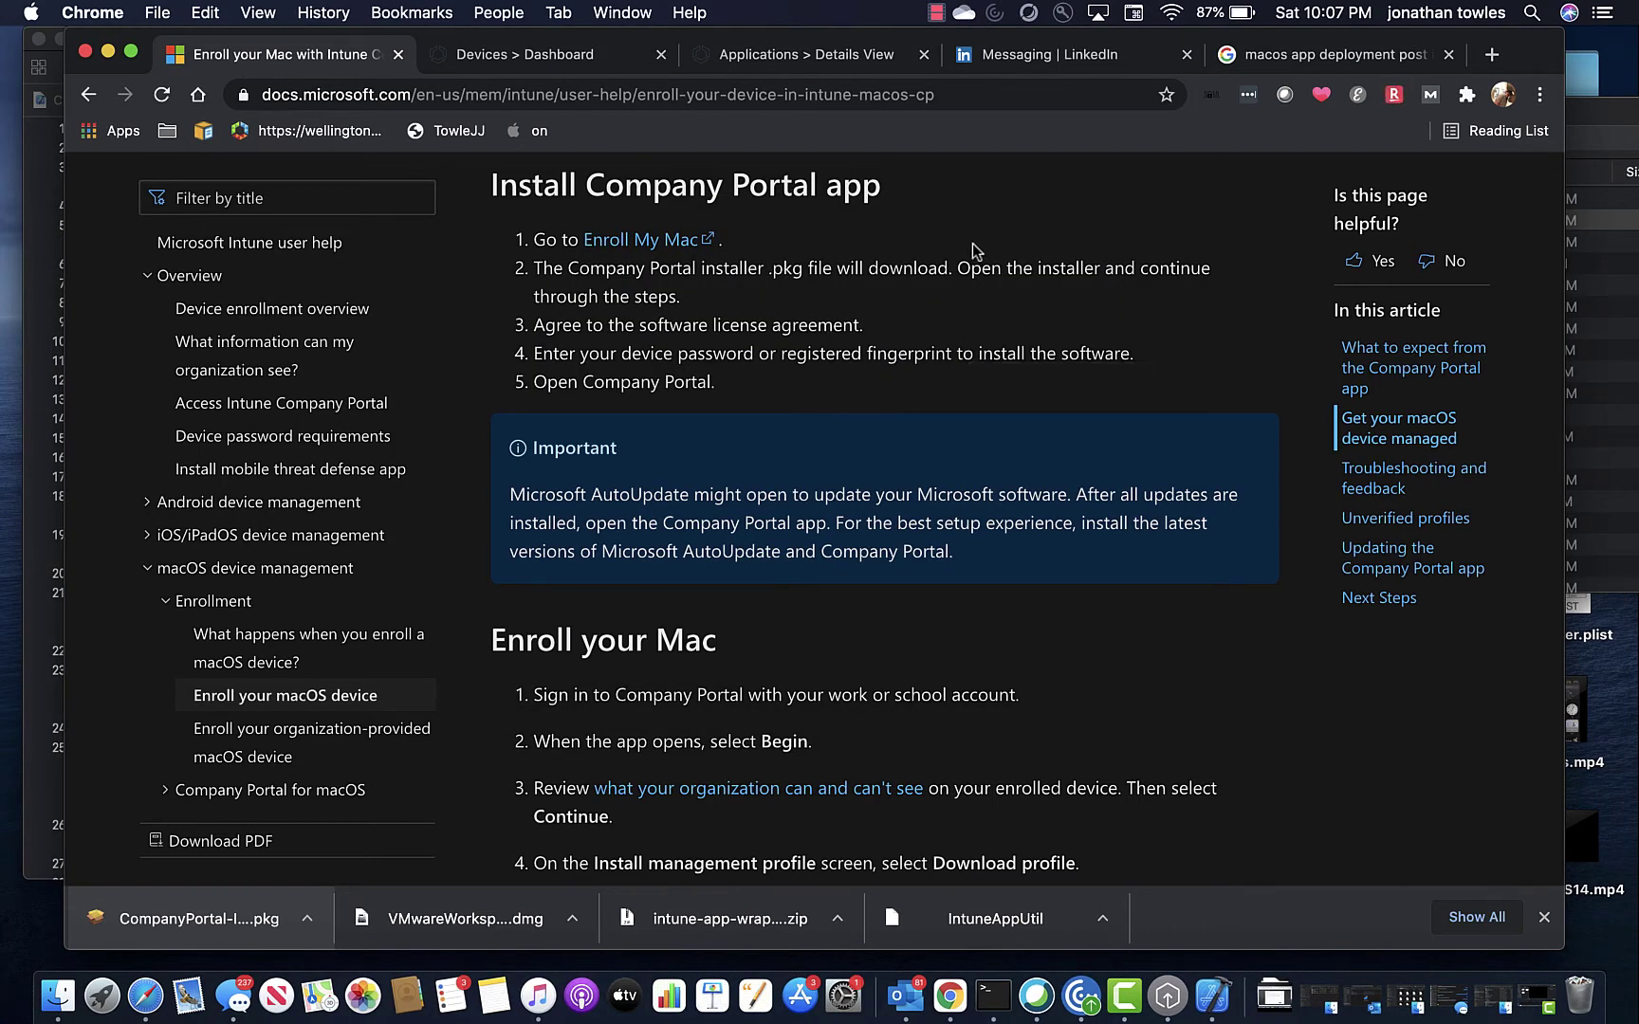
key(super+h)
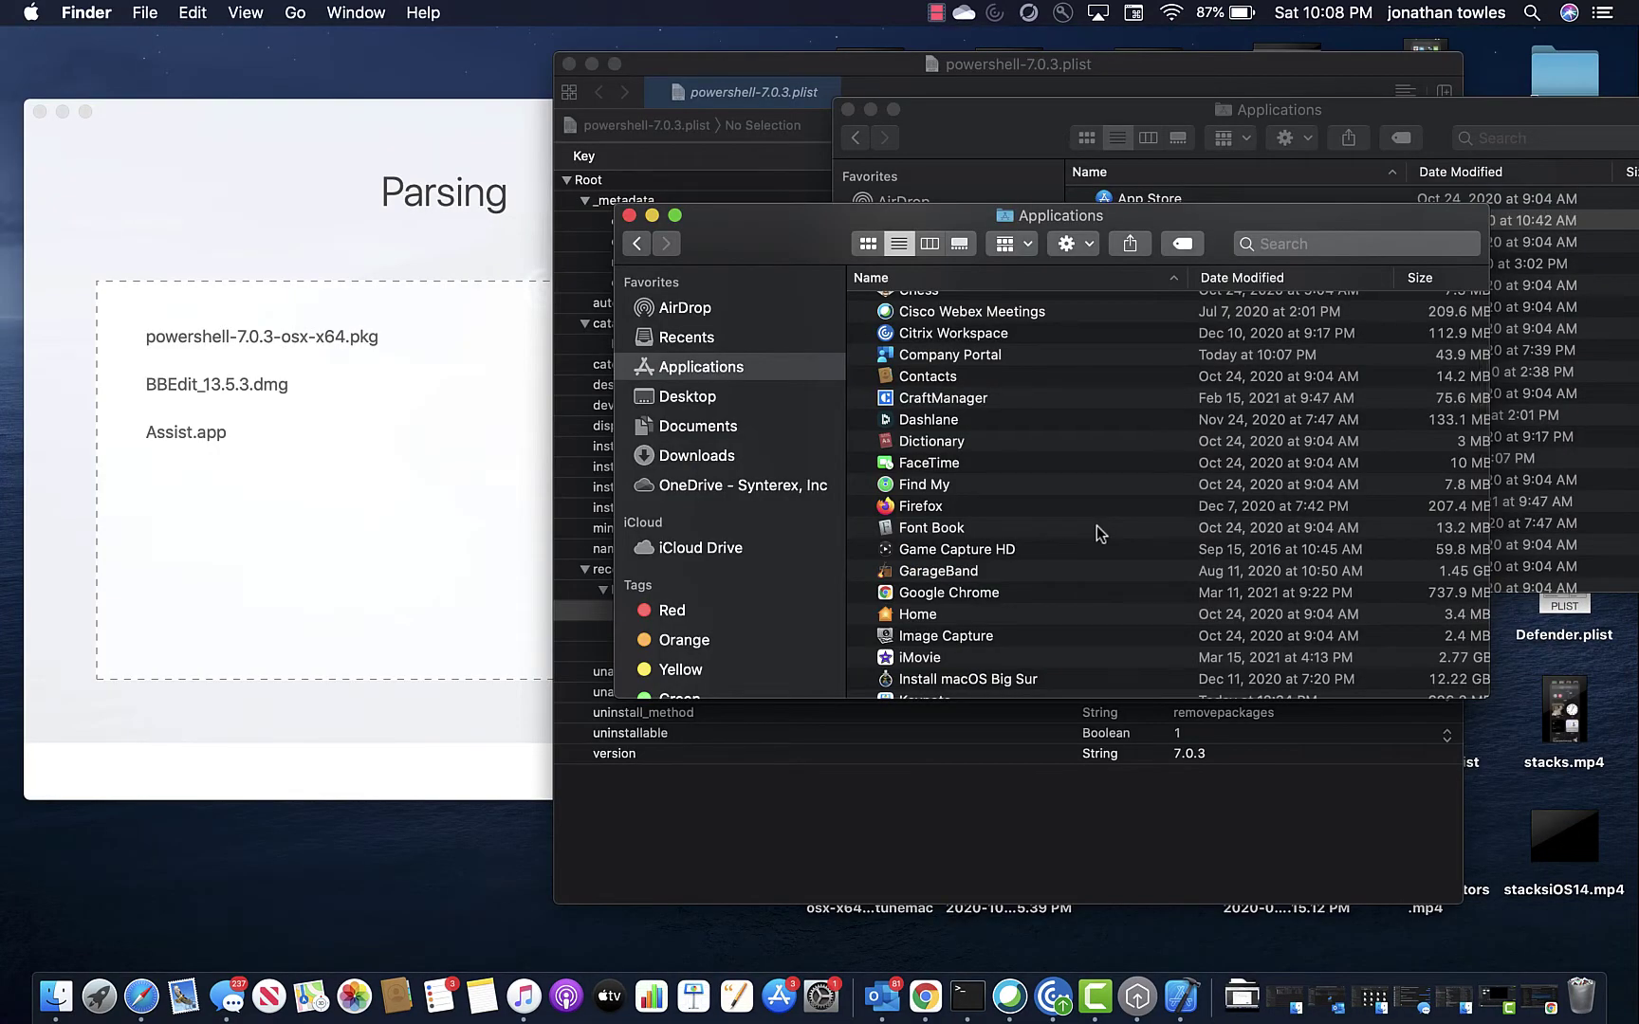
Open the Company Portal app from Finder's Applications folder.
click(956, 356)
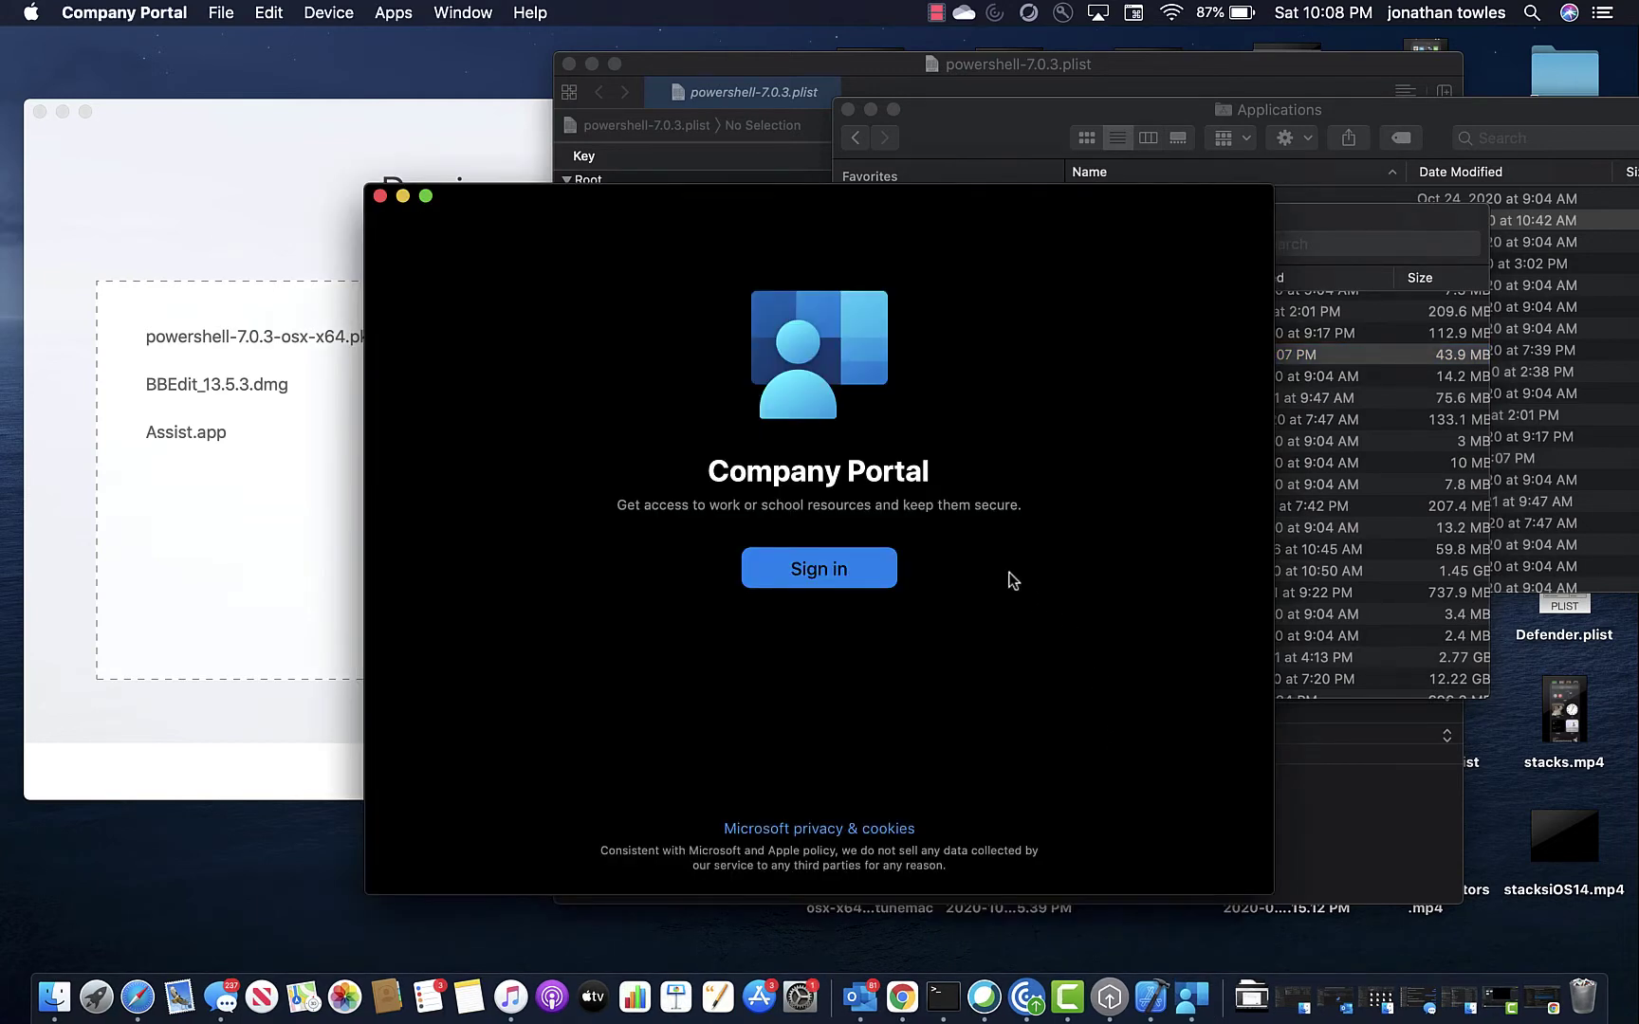
Sign in to Company Portal with the work account.
click(793, 575)
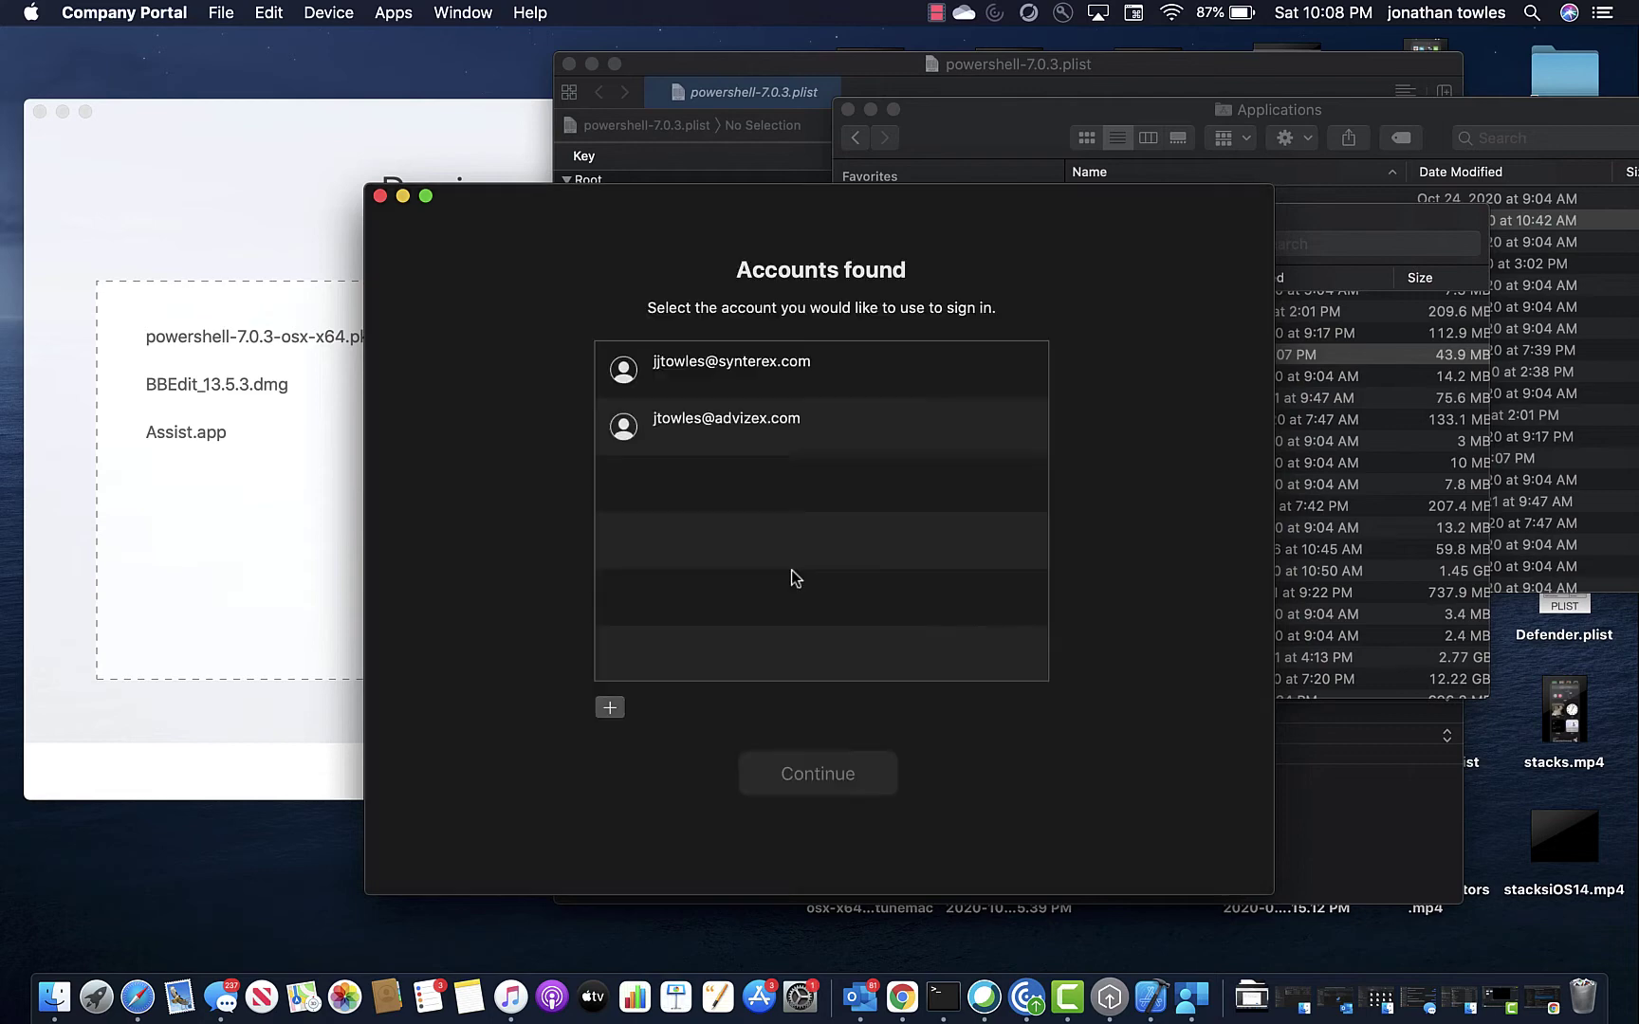
click(759, 367)
click(826, 776)
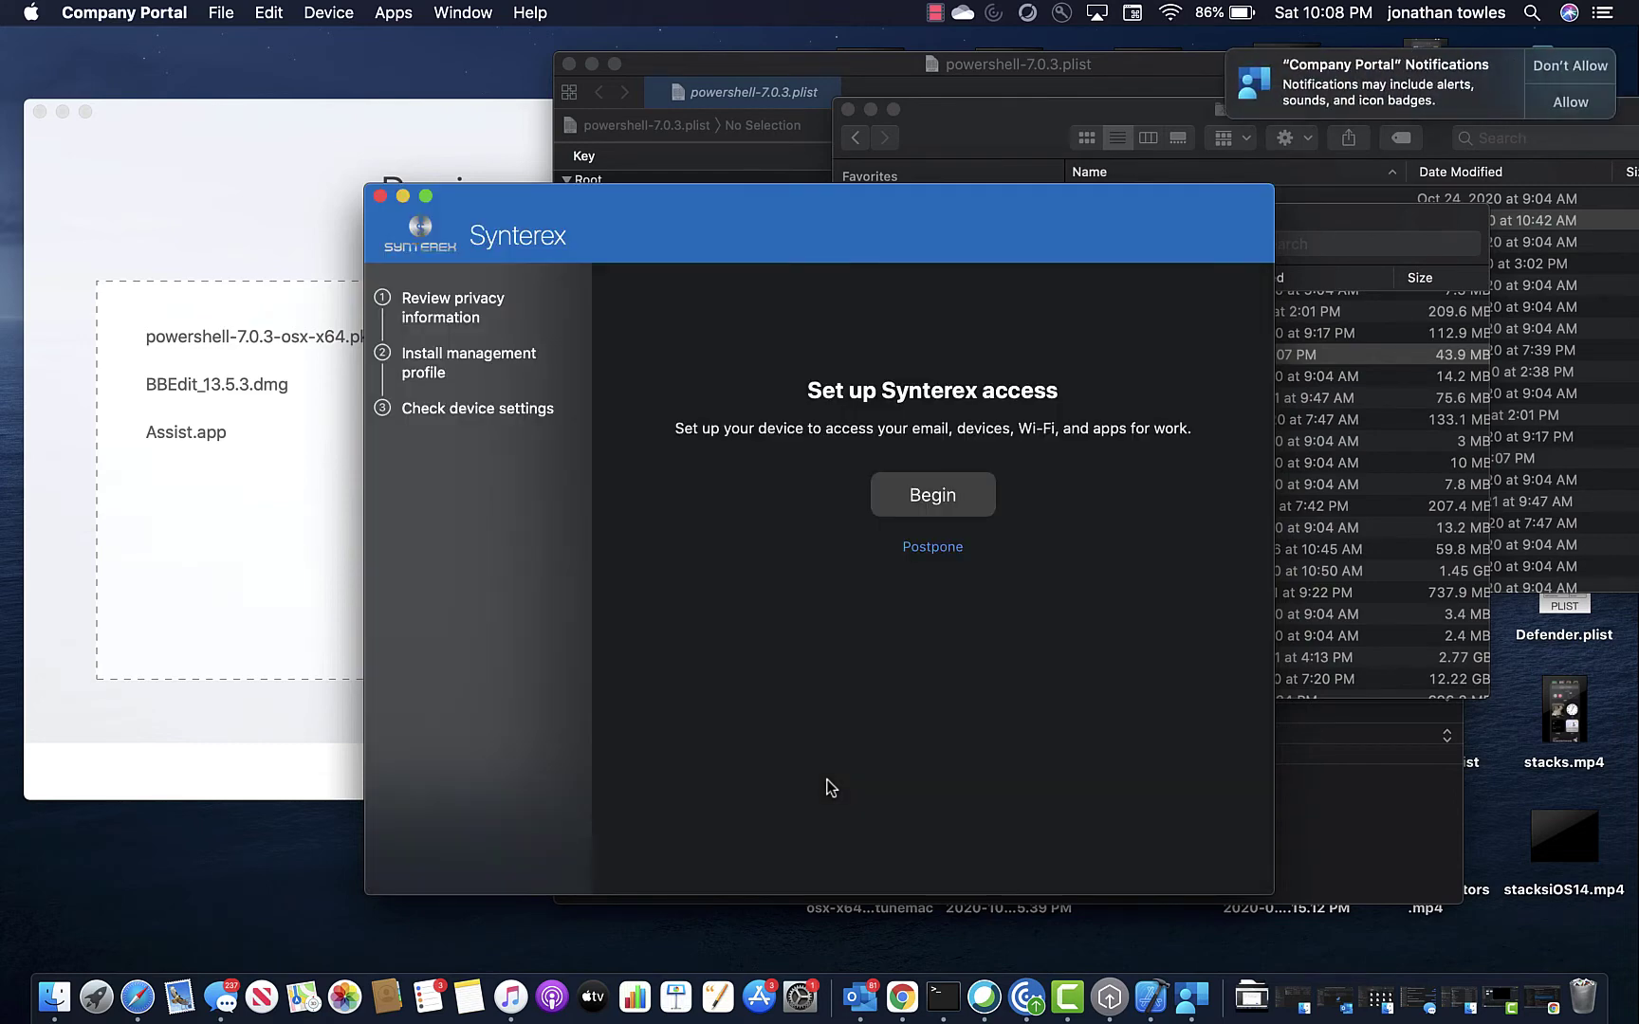
Begin organization setup, accept the privacy information, and download the management profile.
click(943, 510)
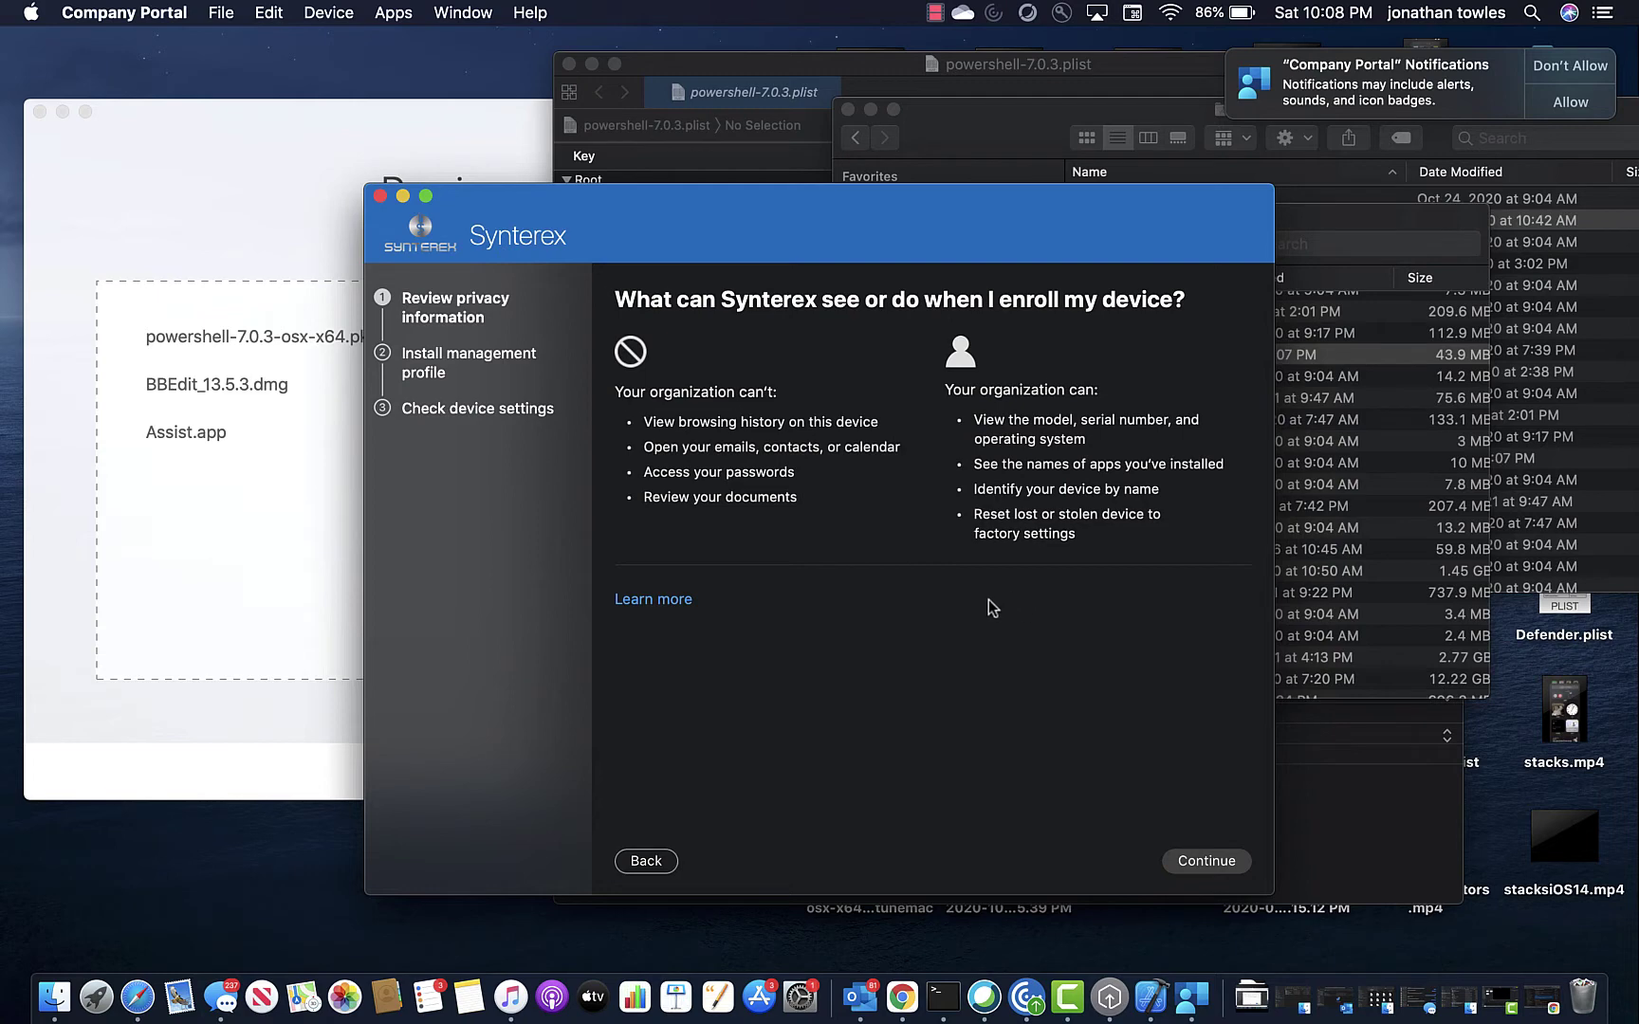
click(1210, 863)
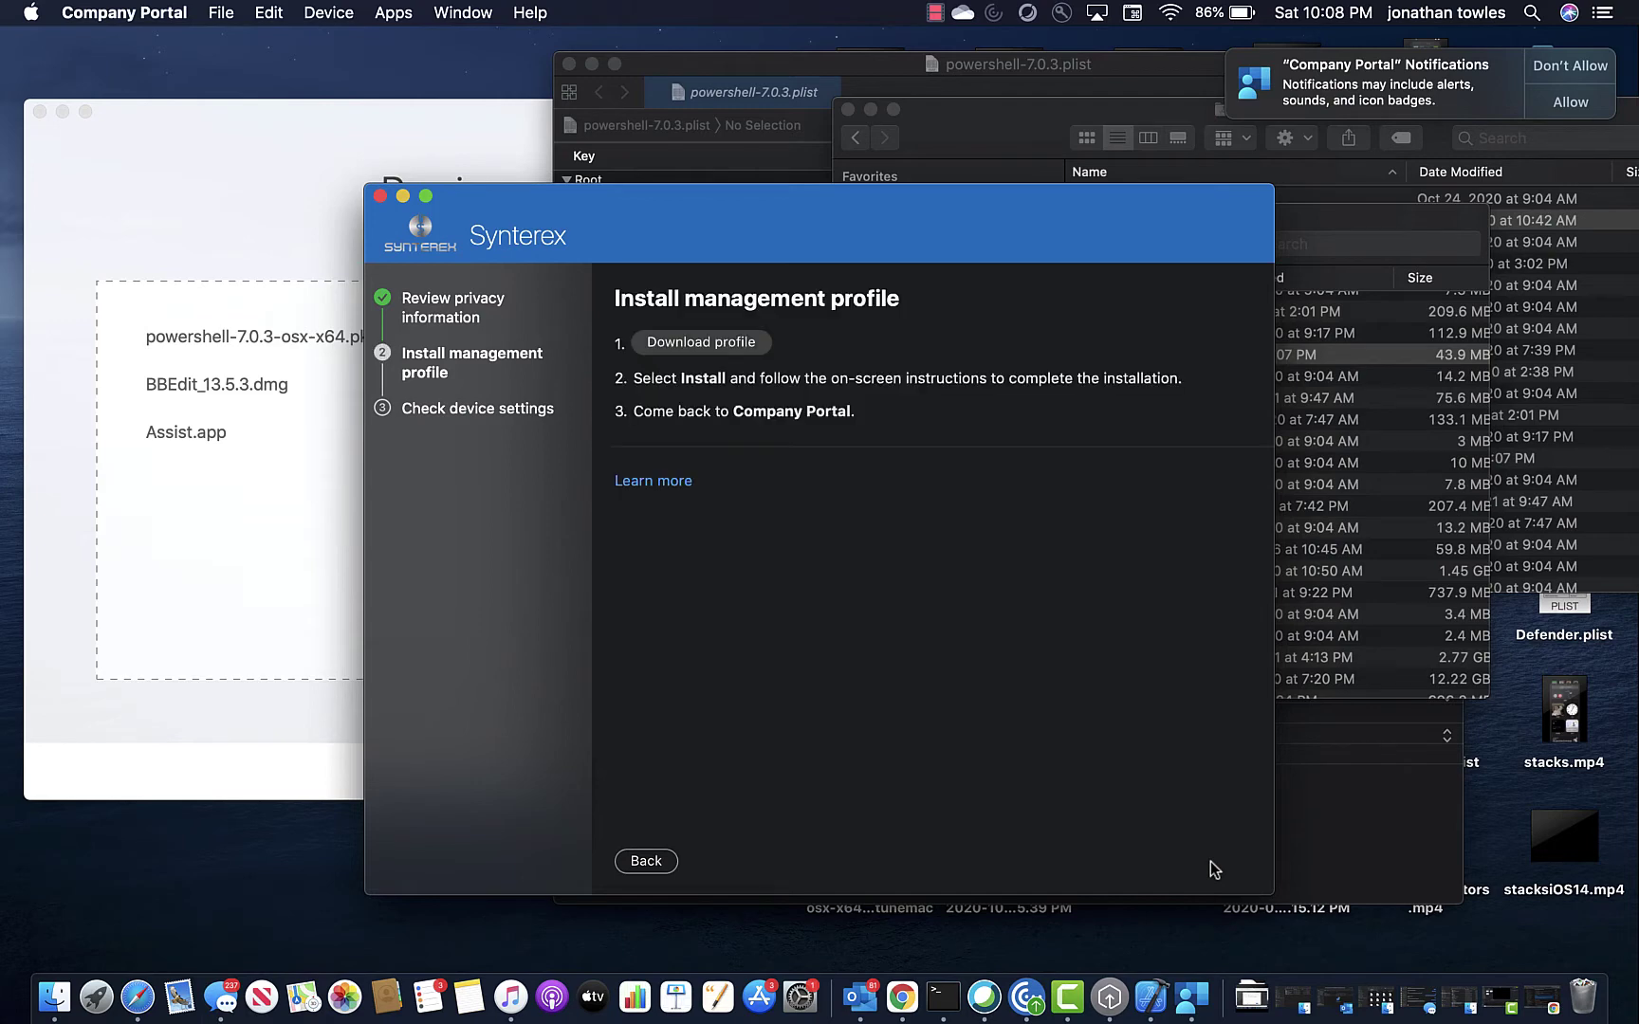
click(728, 343)
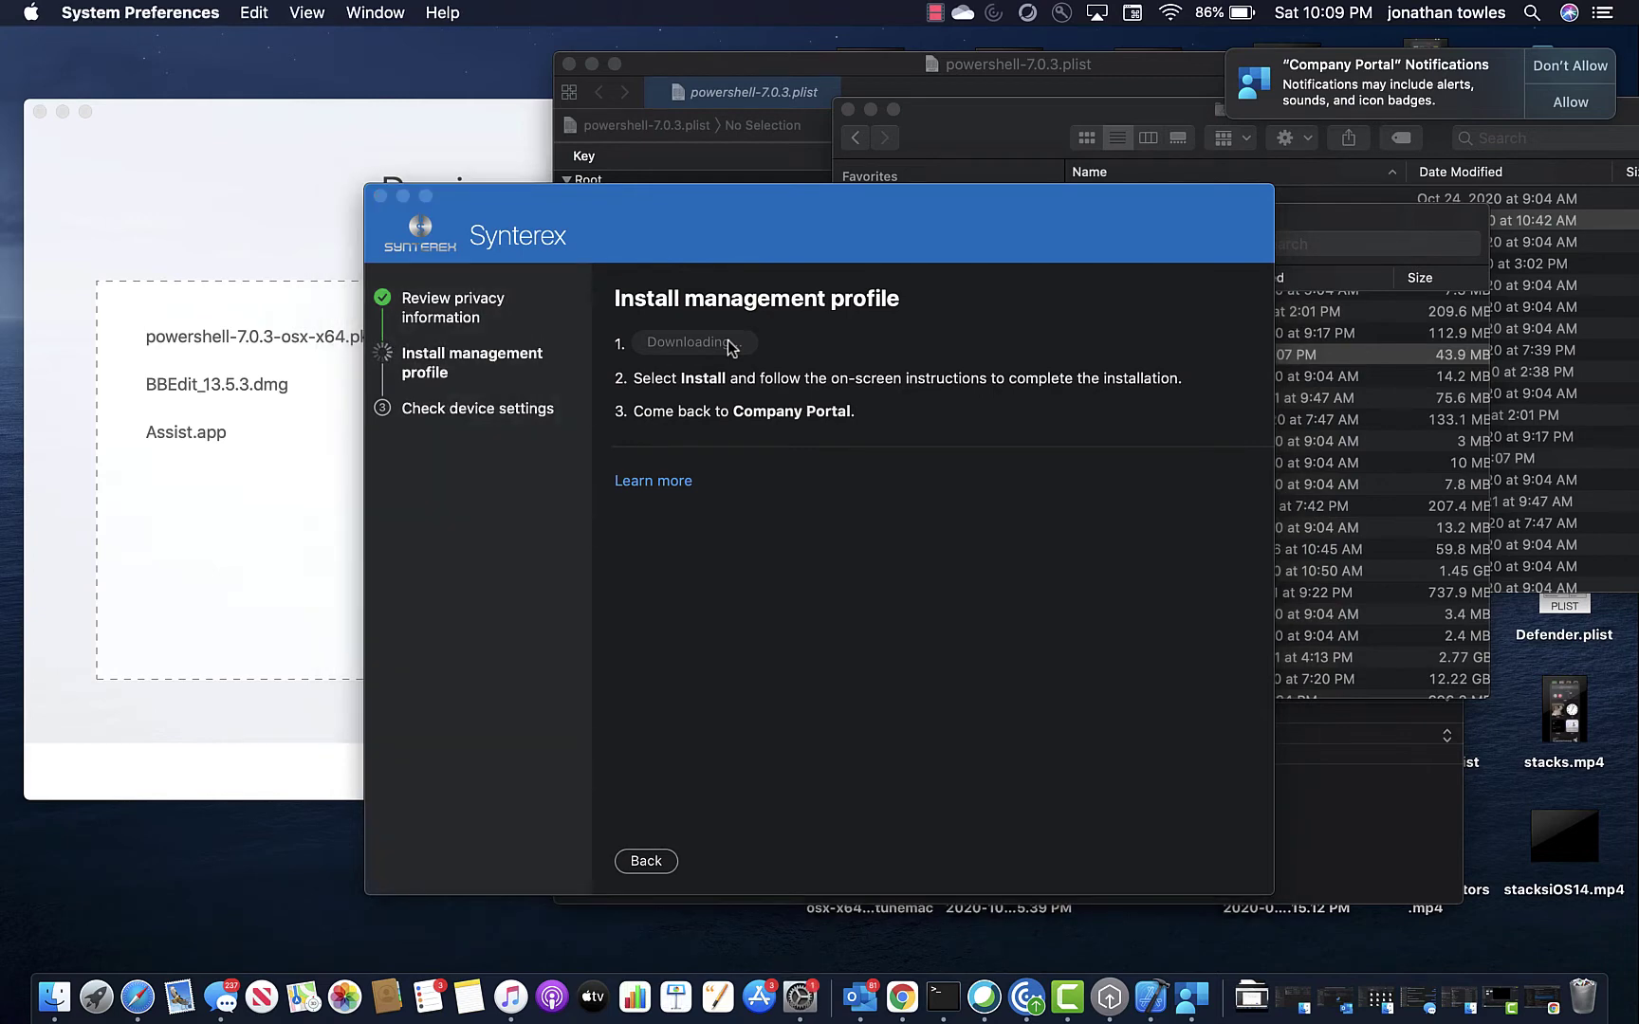
Confirm the management profile install and allow Company Portal notifications.
click(1208, 203)
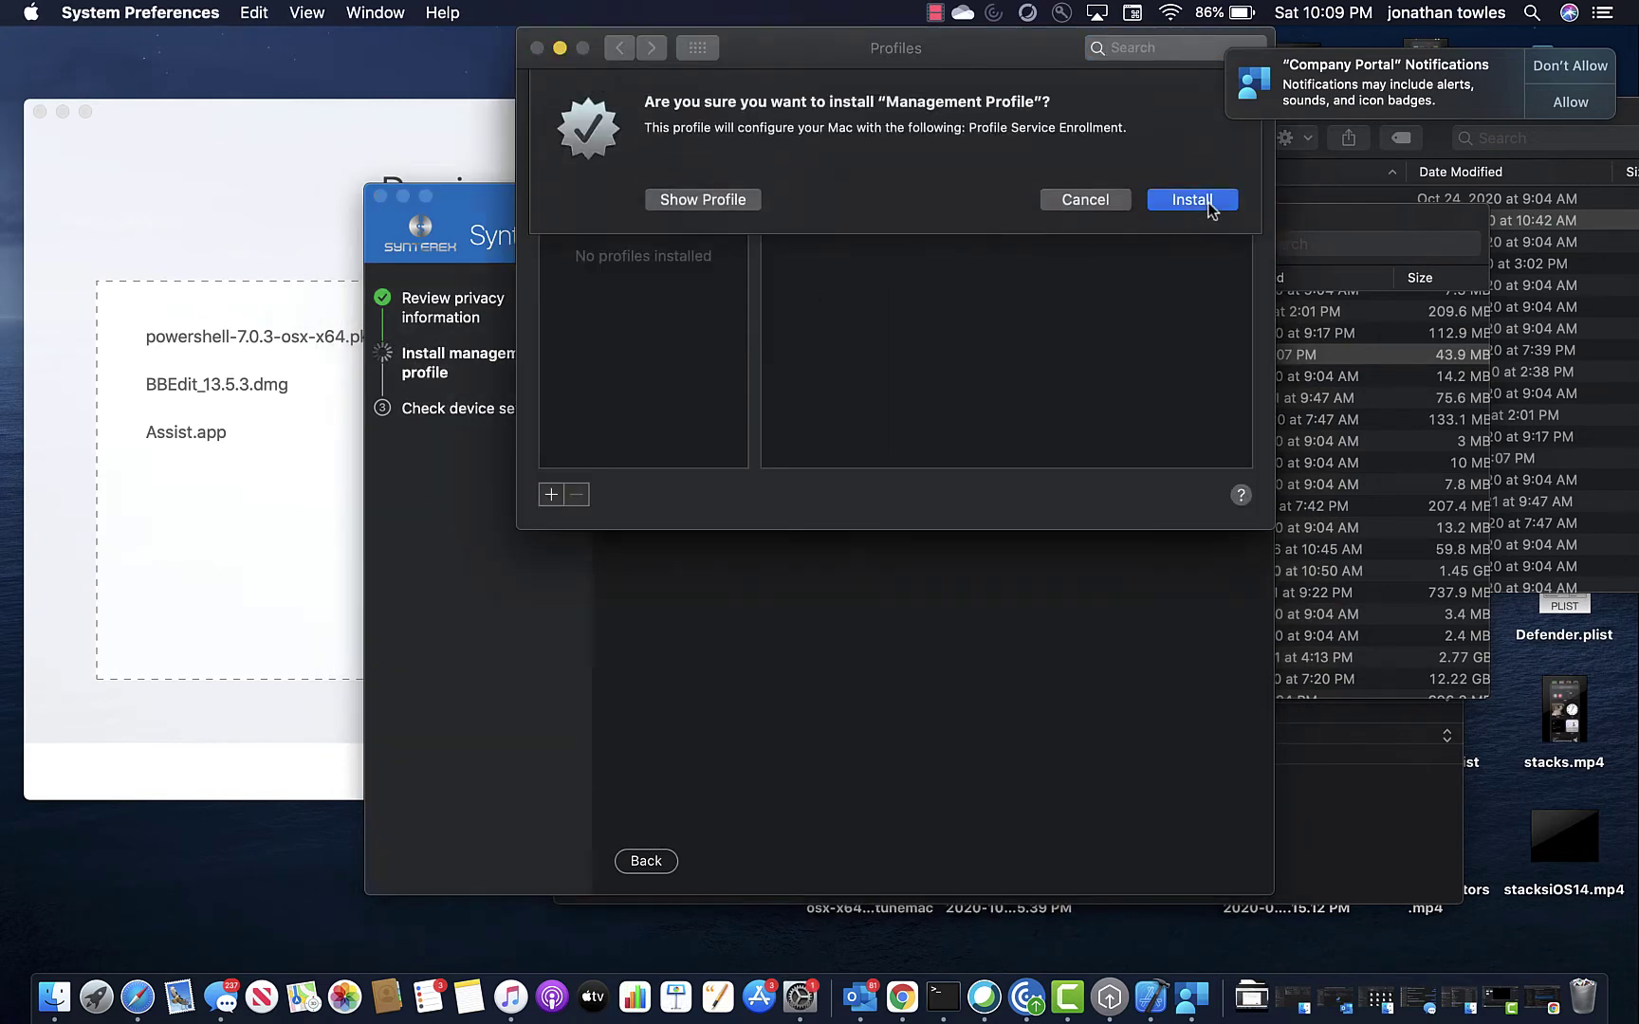
click(1570, 104)
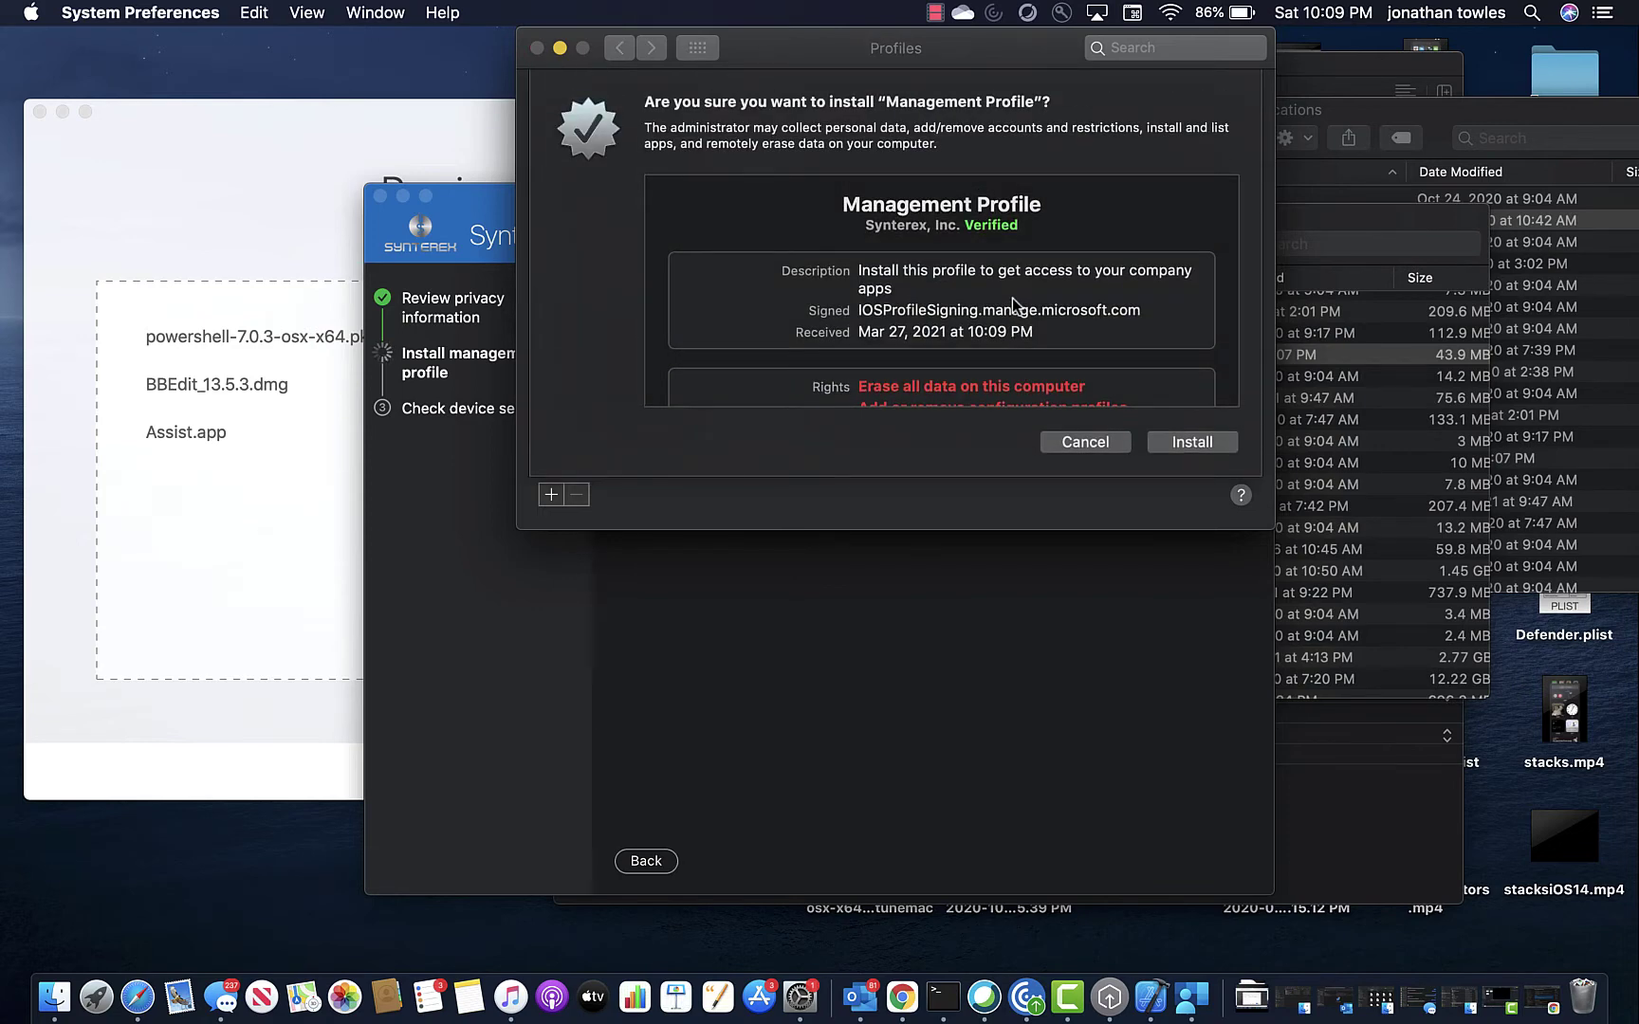
click(1189, 442)
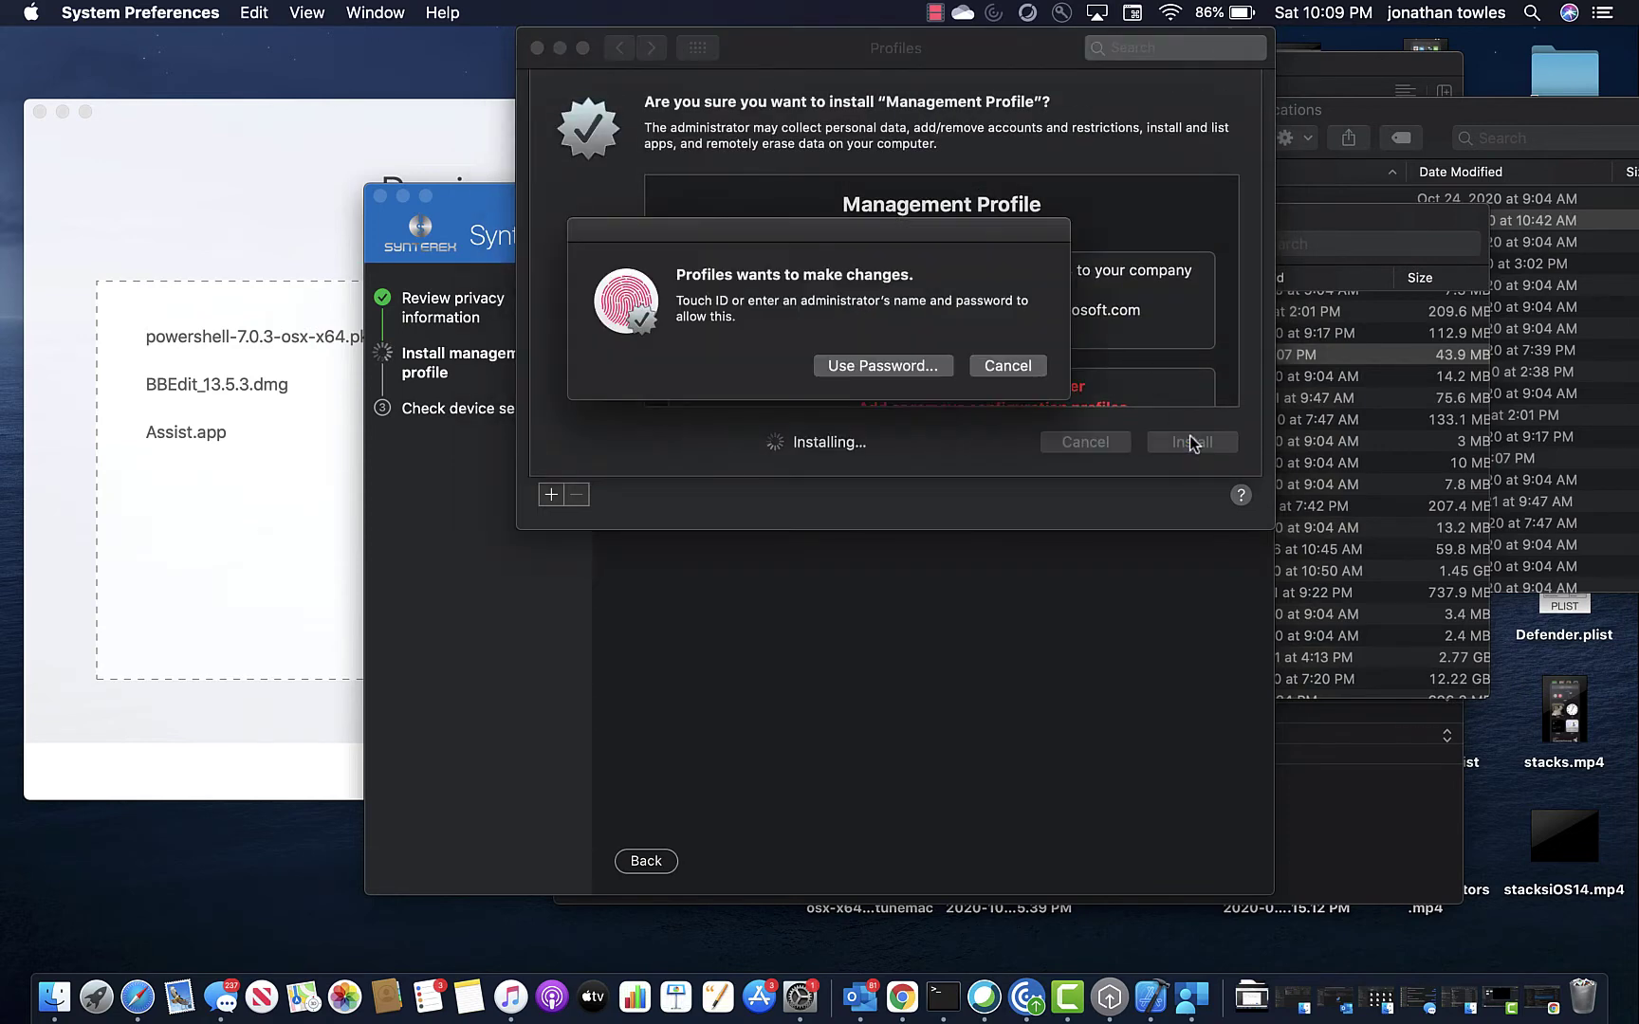
Authenticate with the administrator user name and password to install the profile.
click(882, 368)
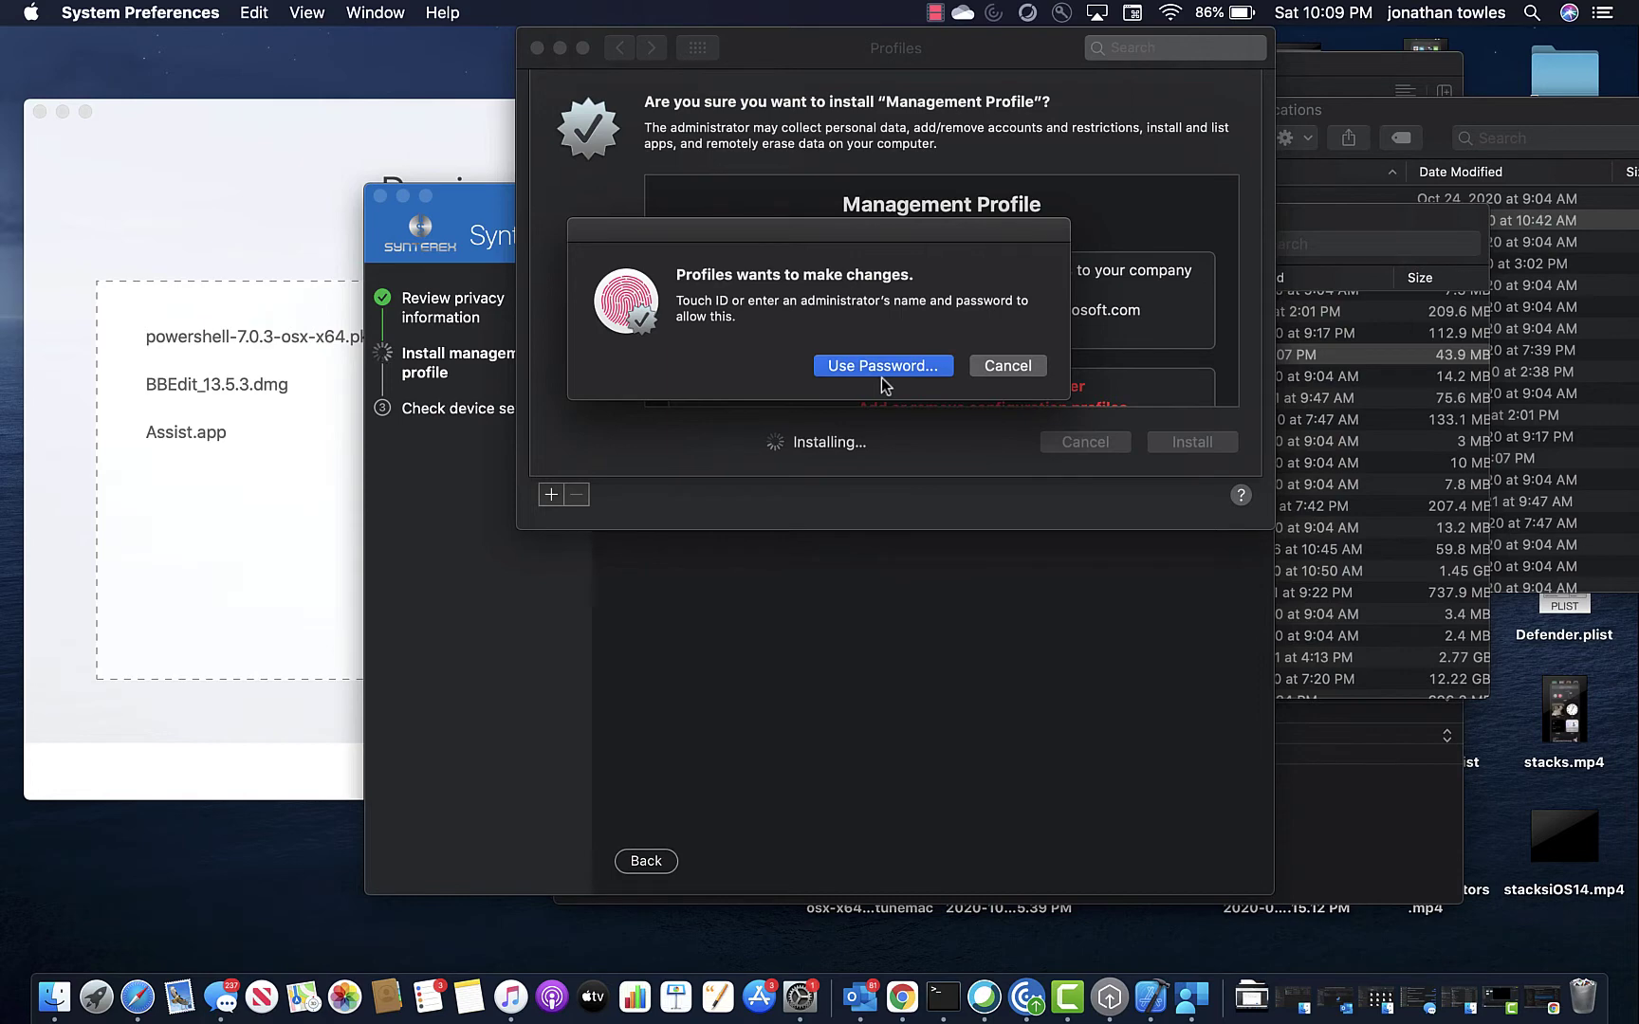
click(865, 339)
text(test)
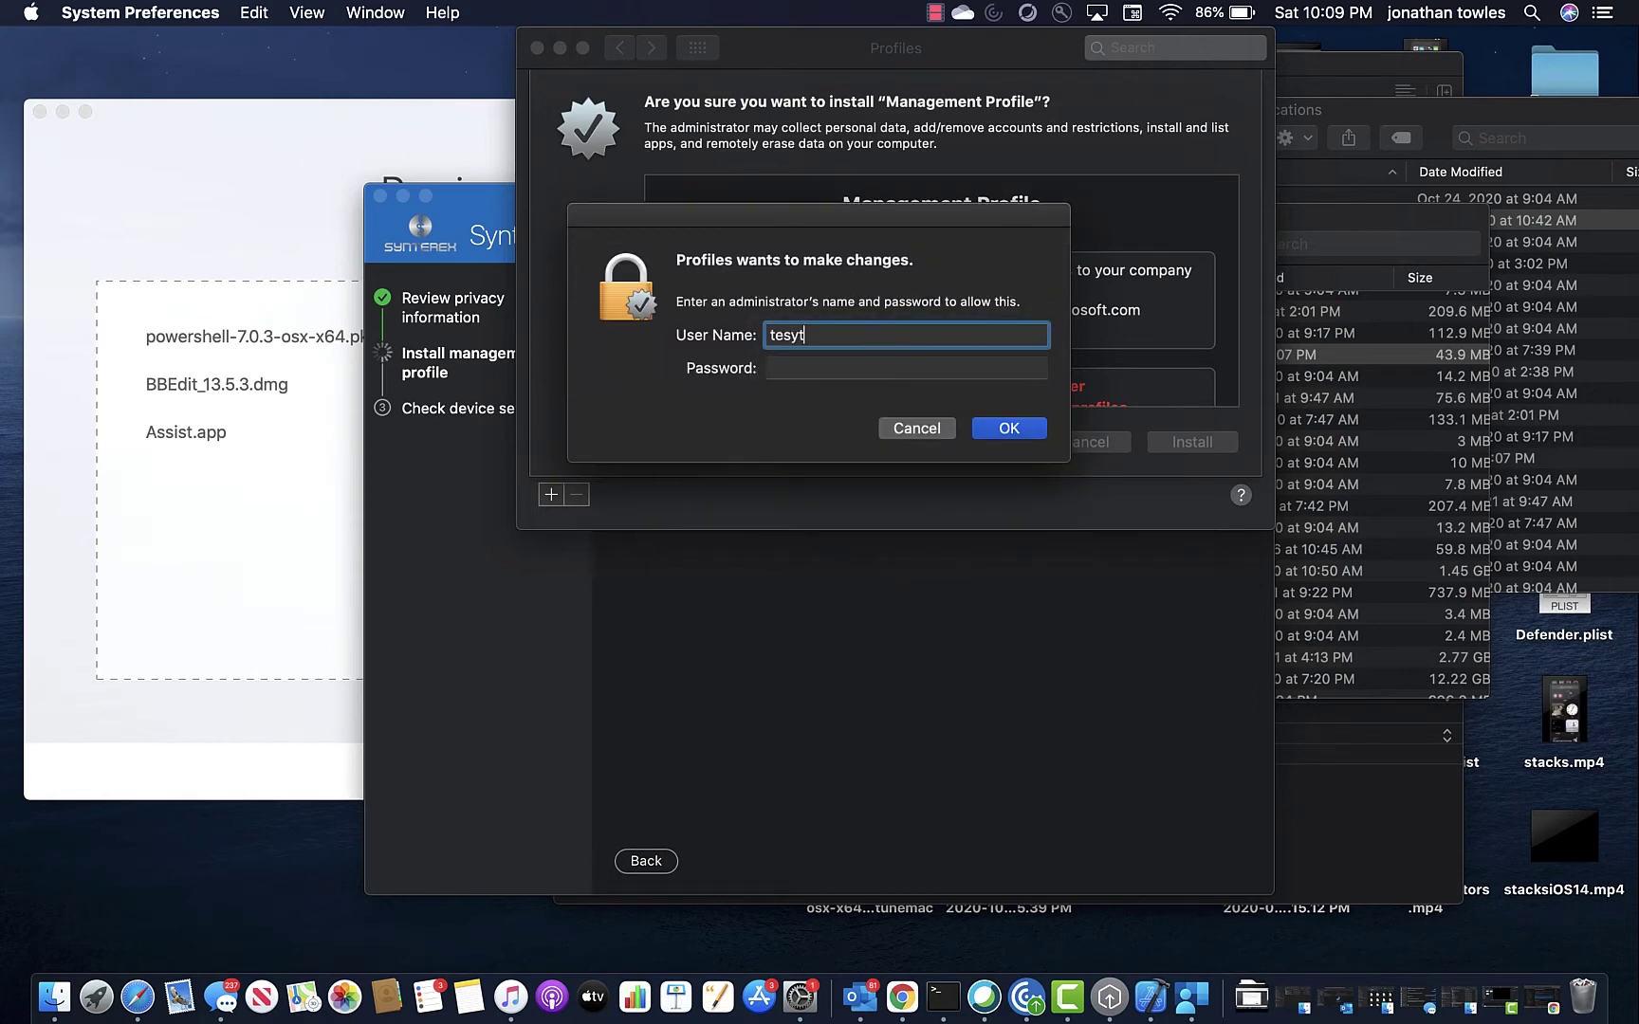
key(Tab)
text(te)
key(Return)
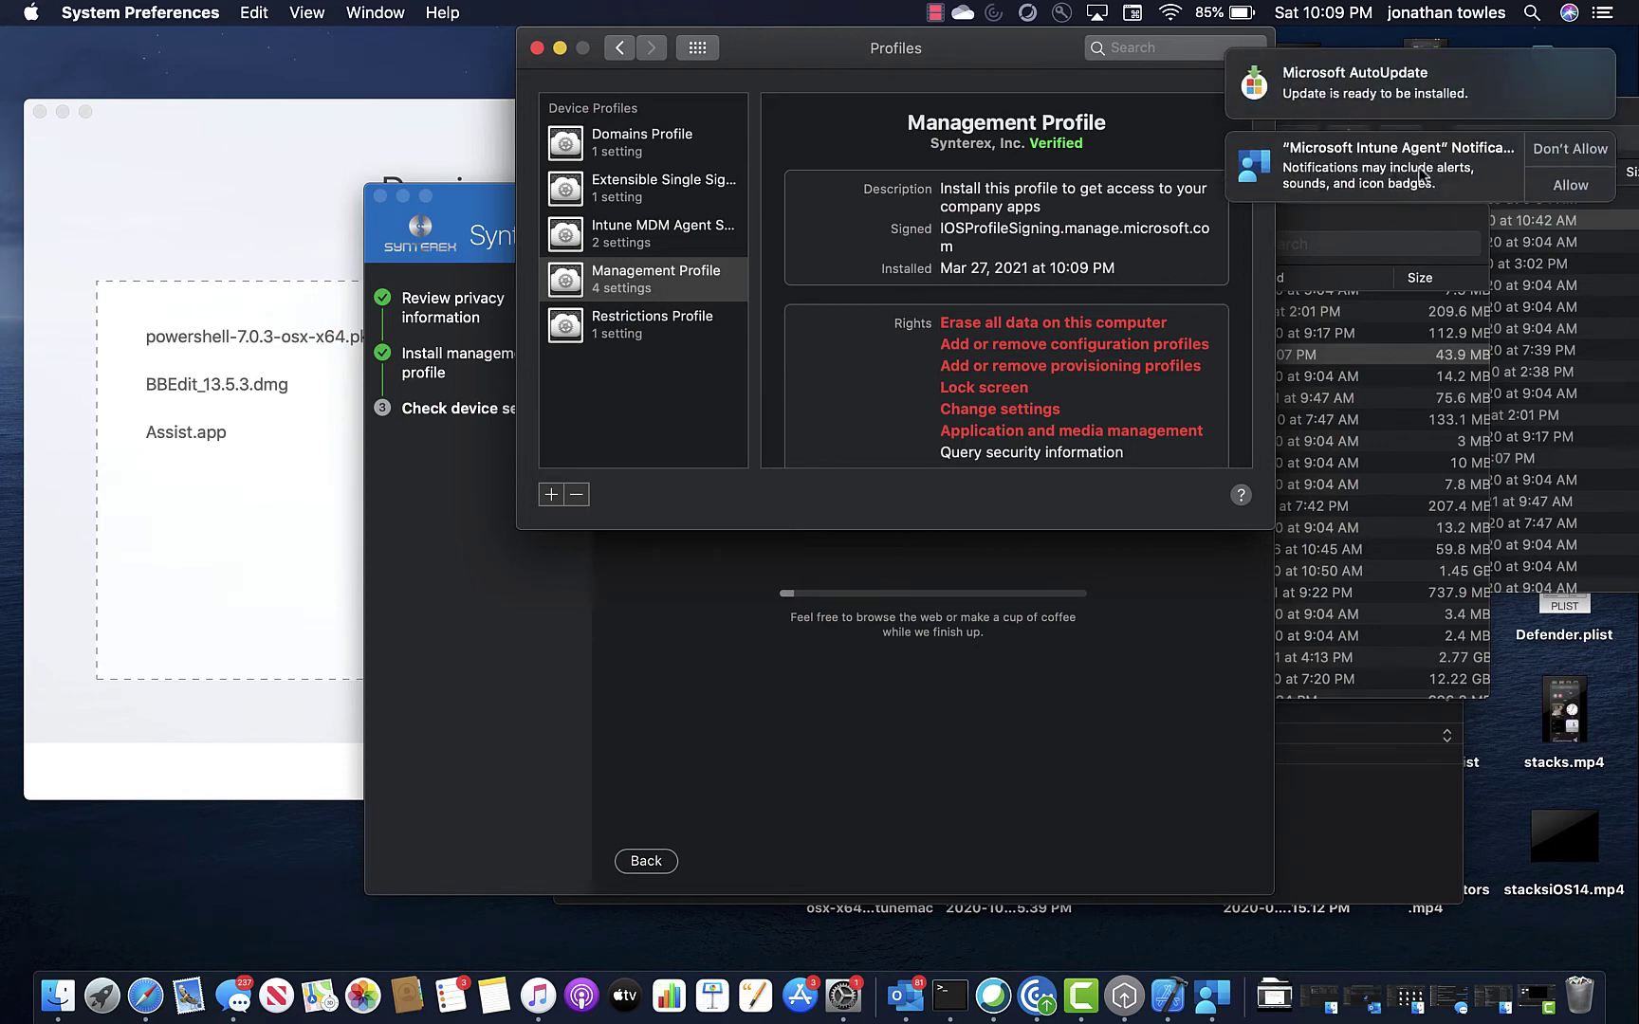
Allow Intune Agent notifications and close the Profiles window.
click(1567, 185)
mouse_move(1396, 77)
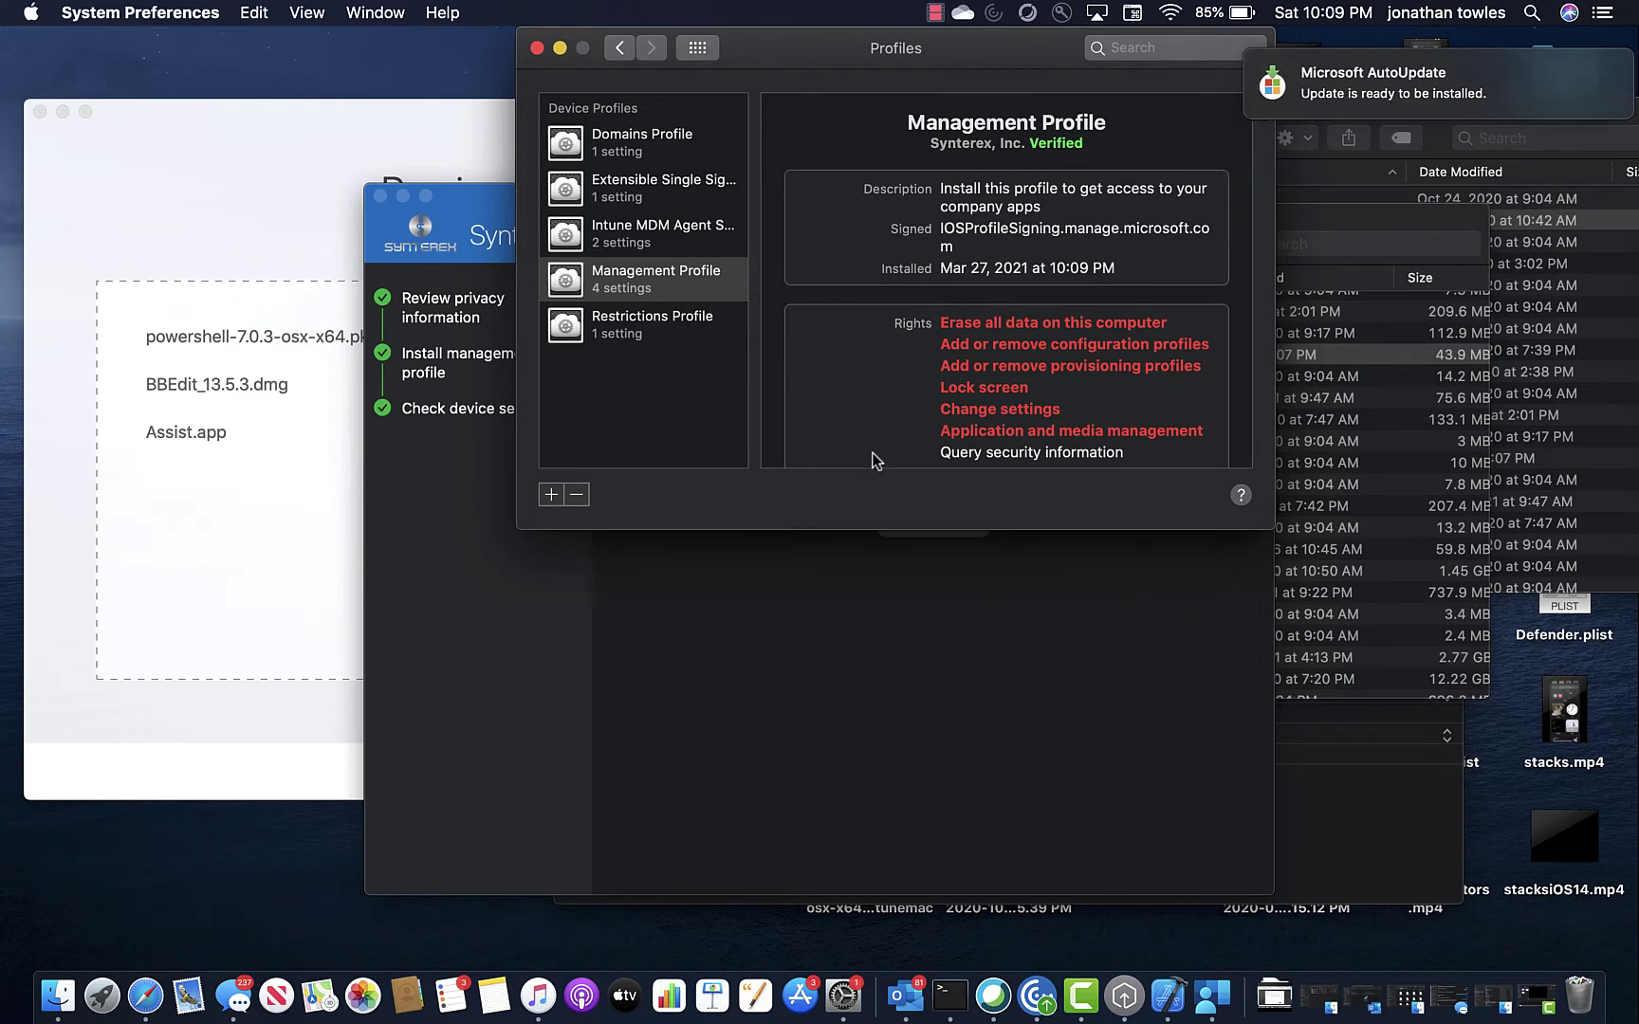
click(538, 48)
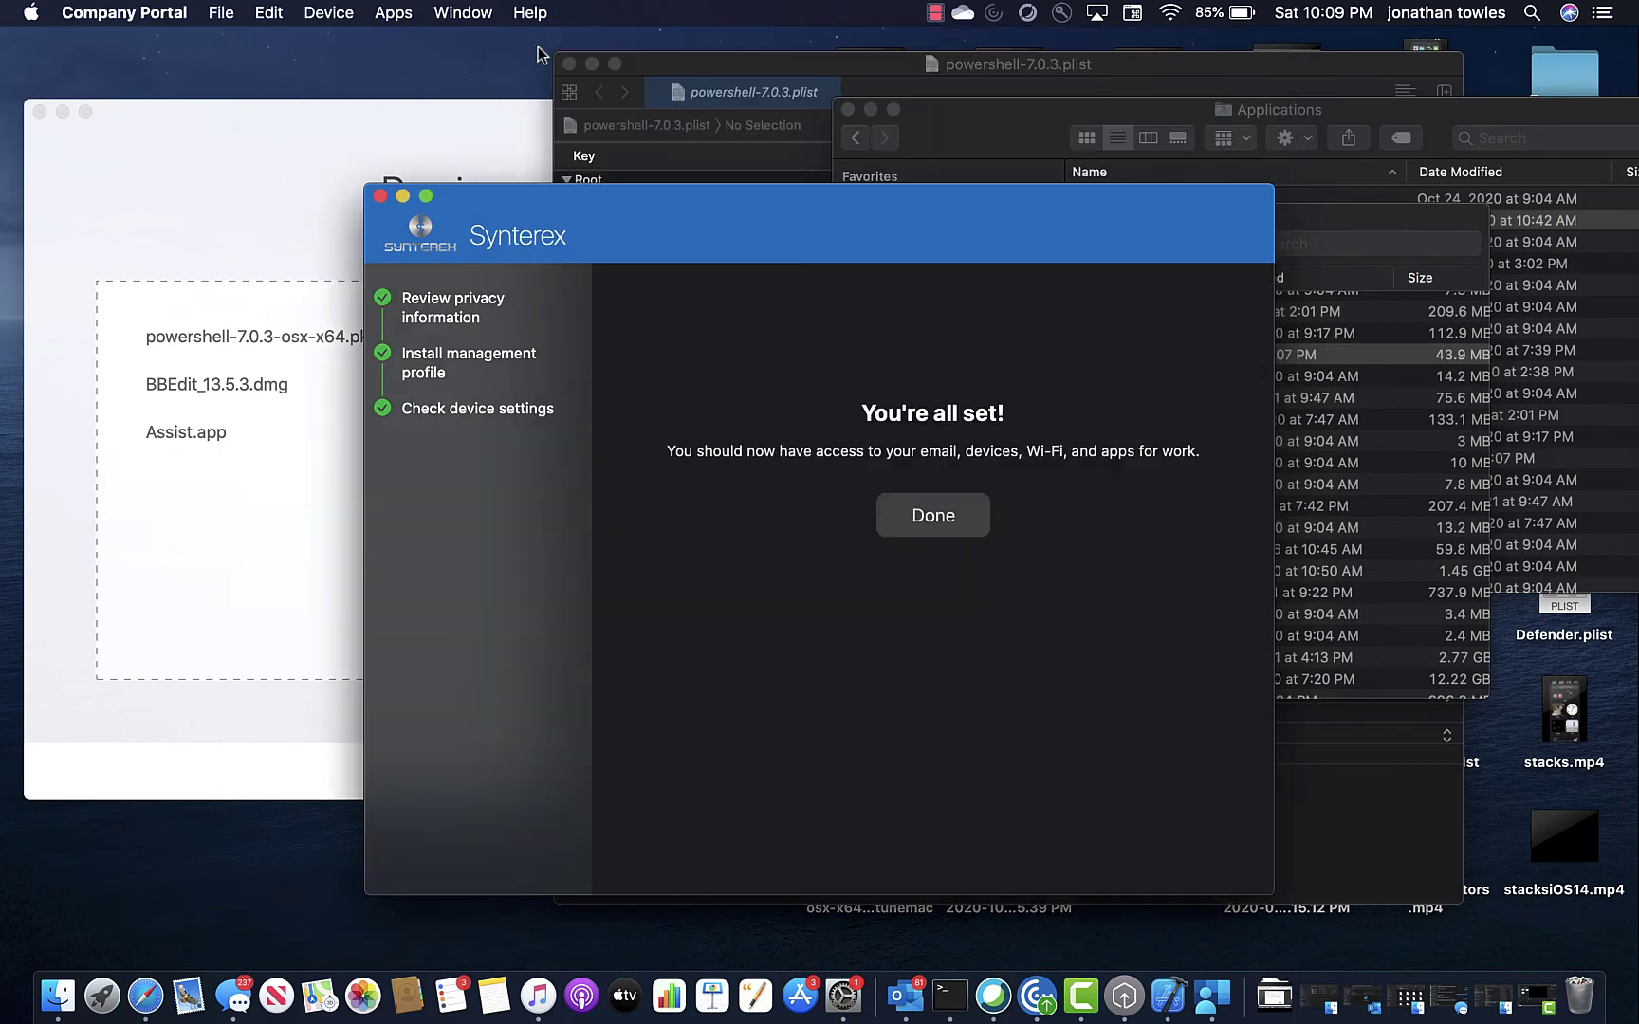
Finish setup and choose Boston as the device category.
click(937, 515)
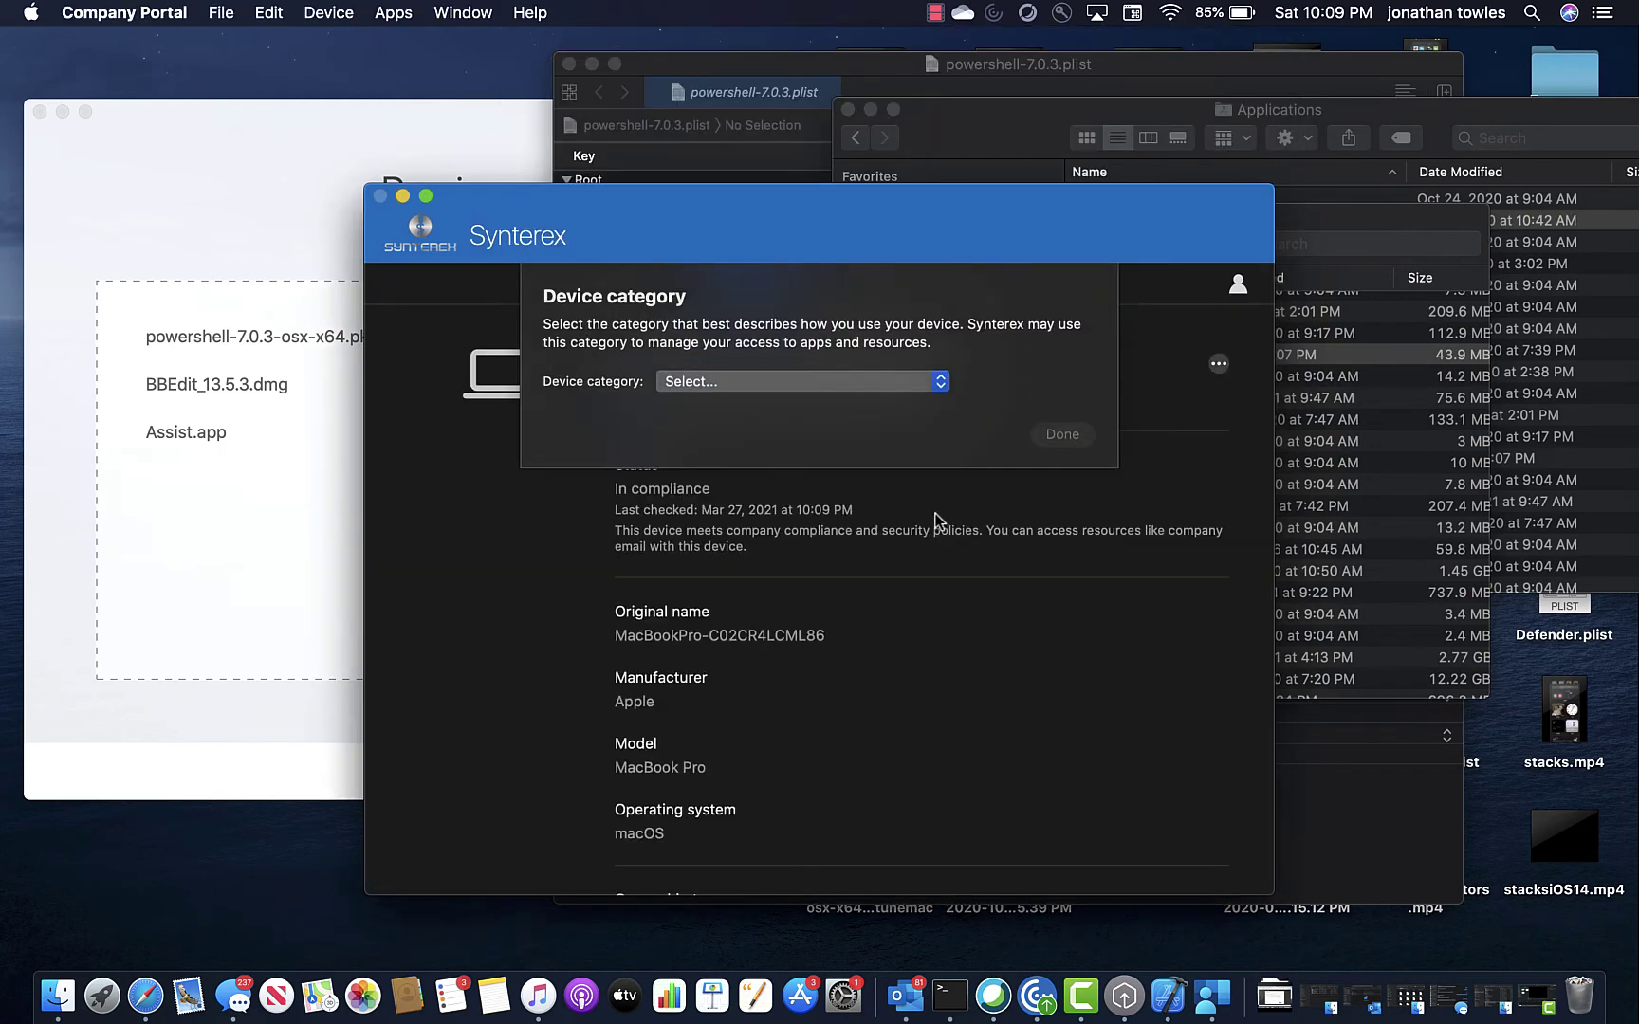
click(790, 382)
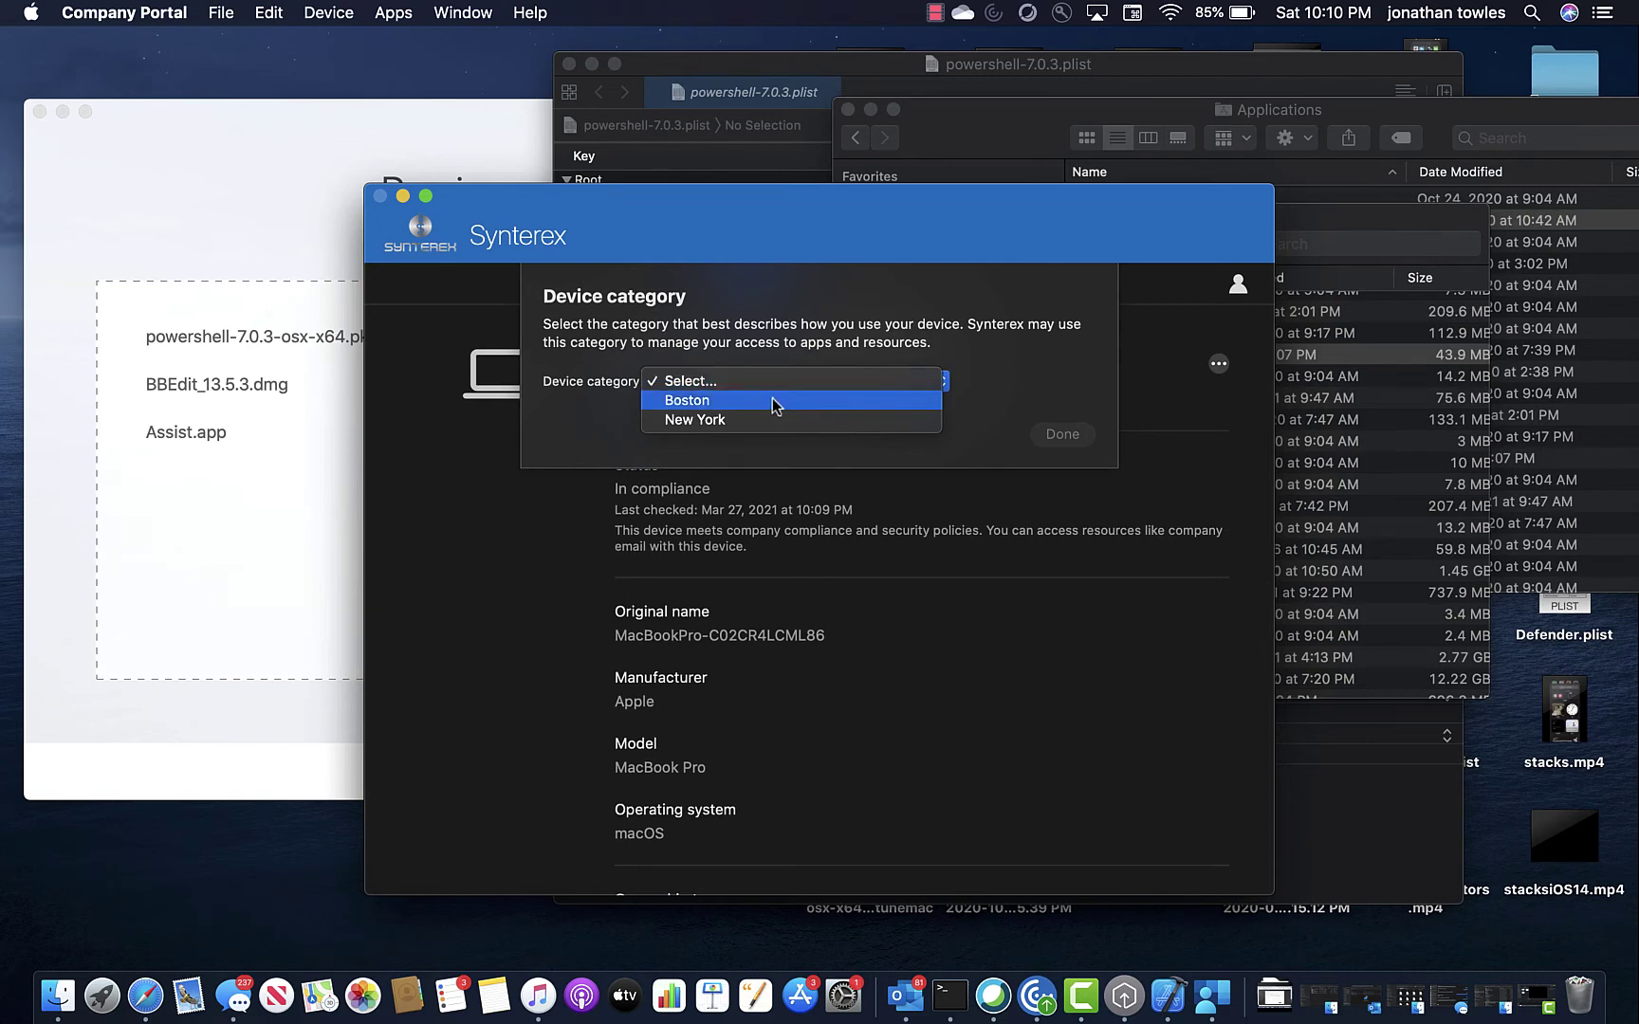
click(772, 399)
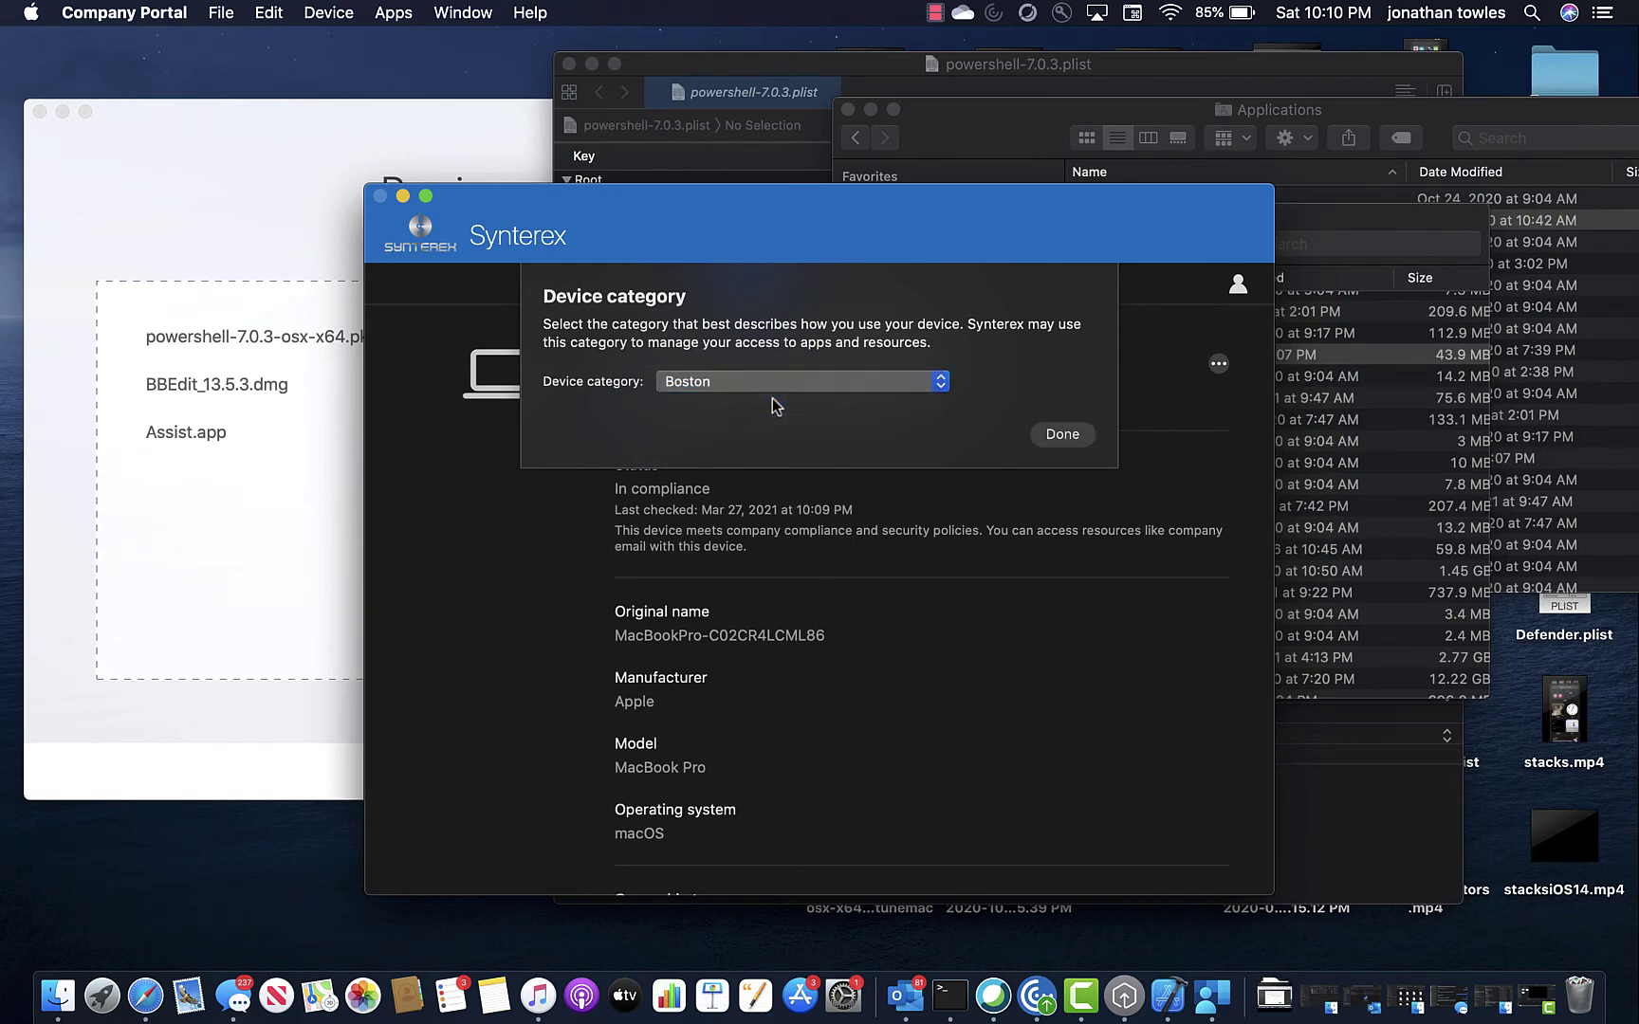
click(1063, 429)
drag(674, 206, 563, 69)
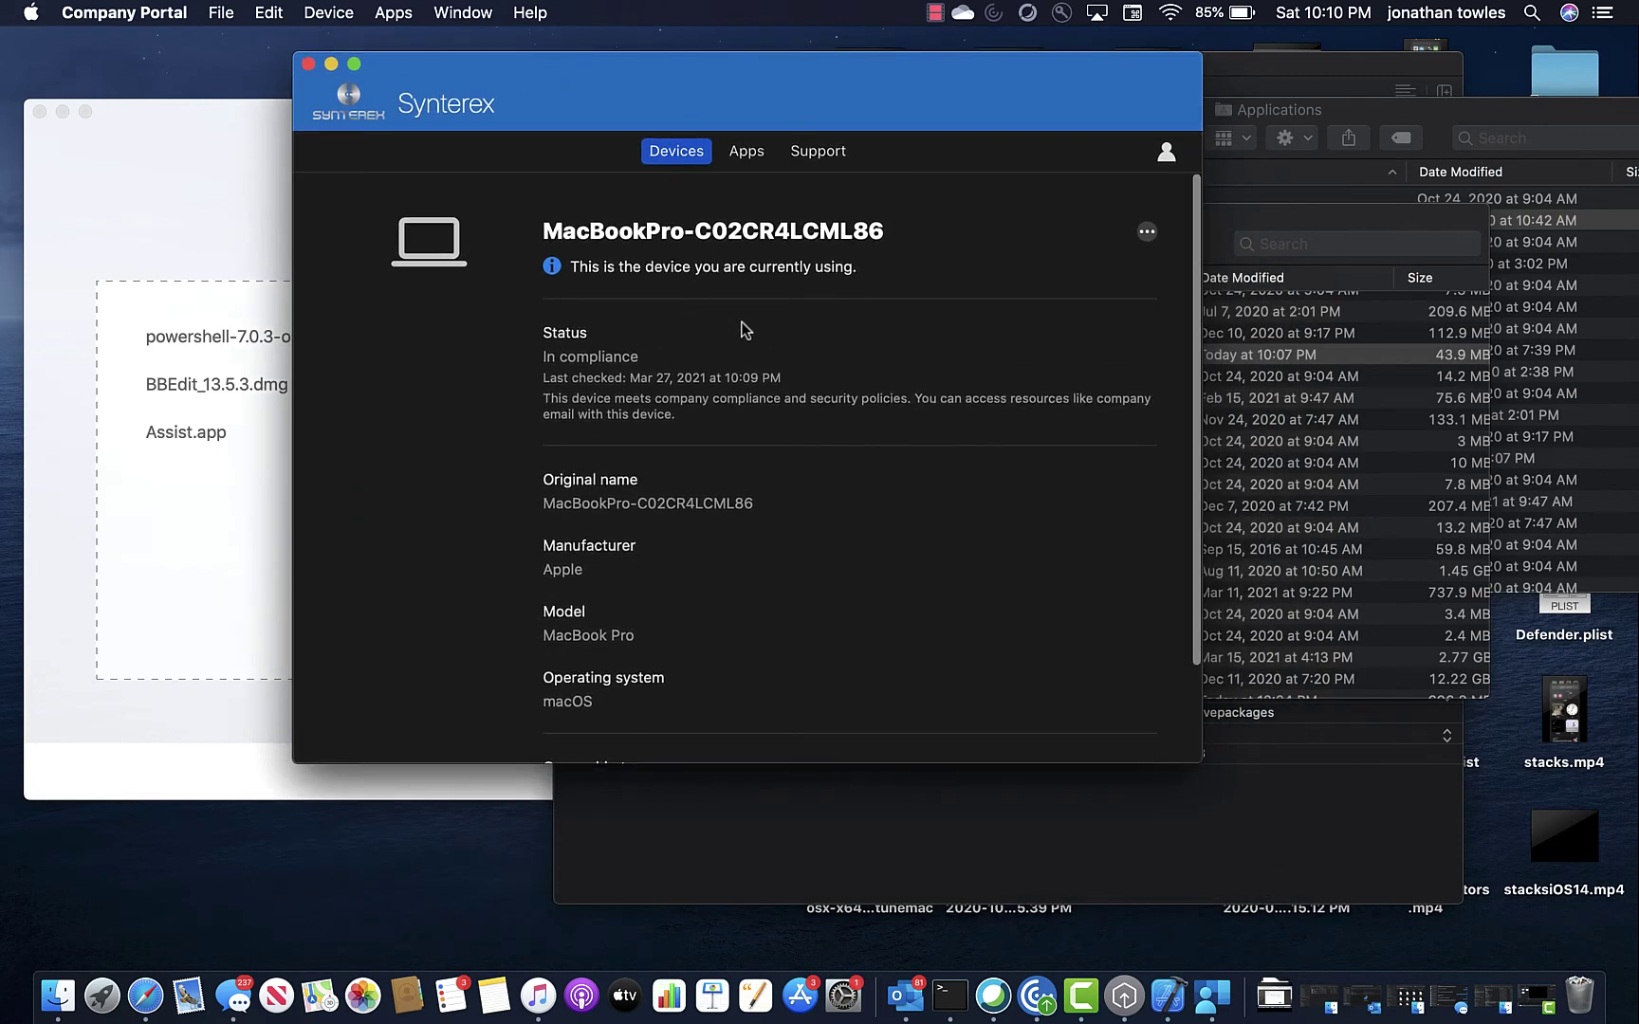
Browse the Apps and Support pages, then return to the device details.
scroll(744, 329, down, 1)
scroll(744, 329, down, 4)
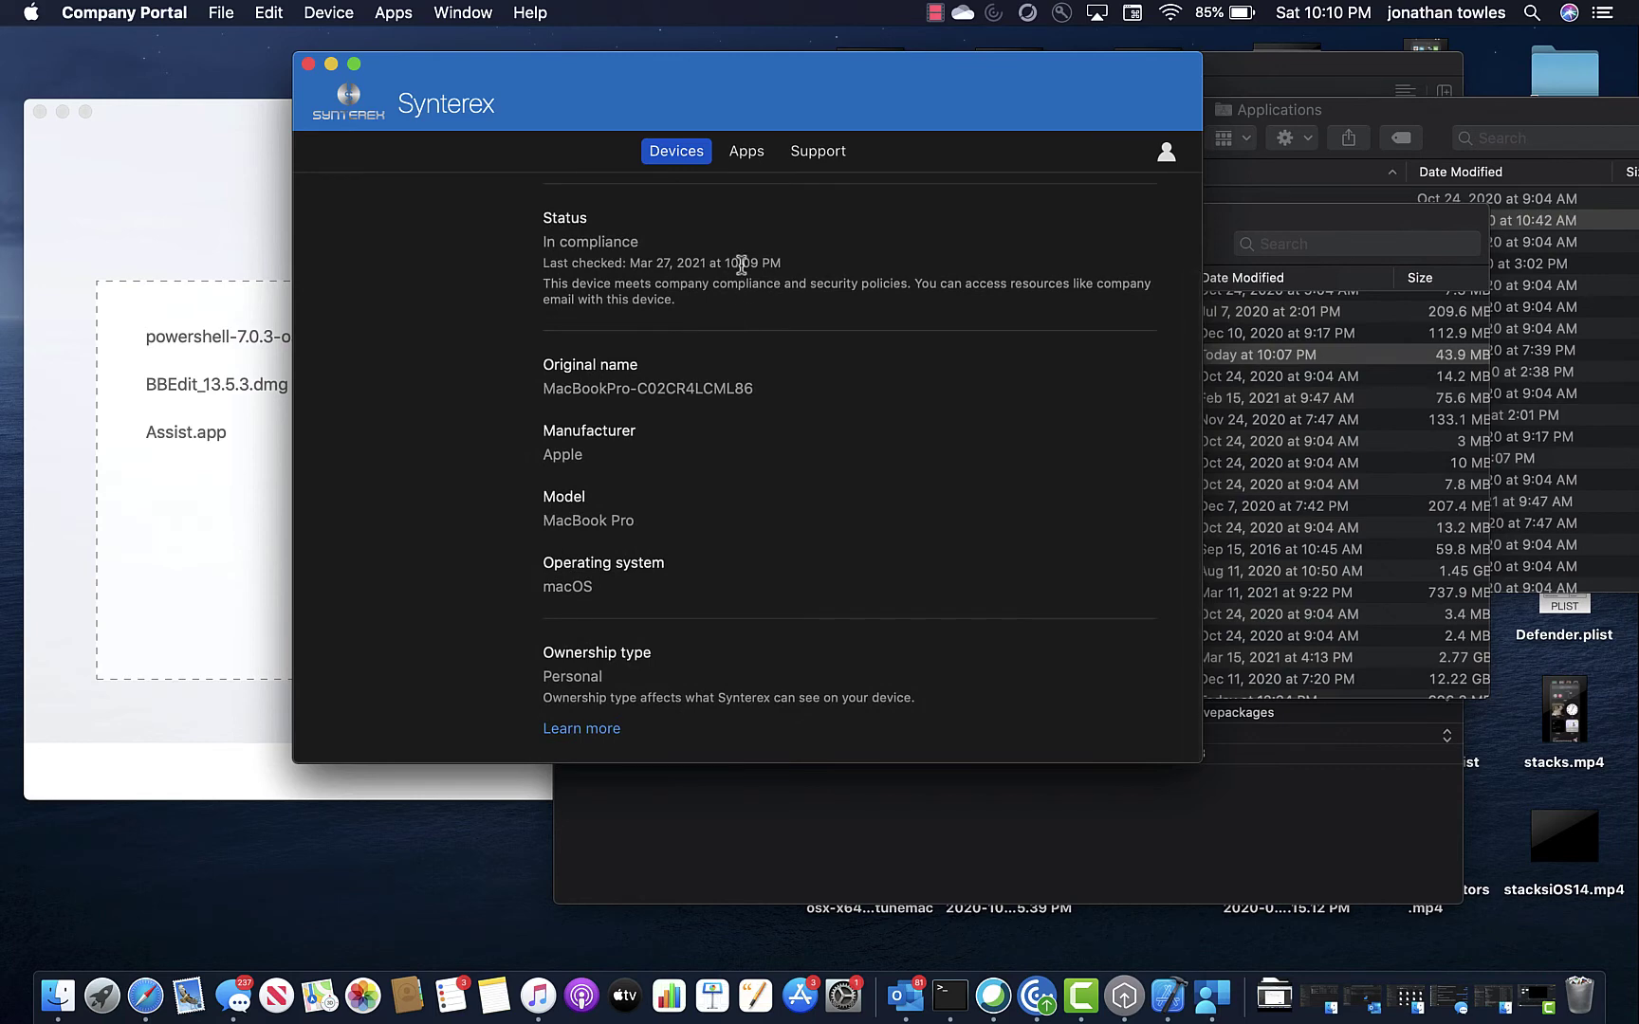
scroll(756, 406, up, 5)
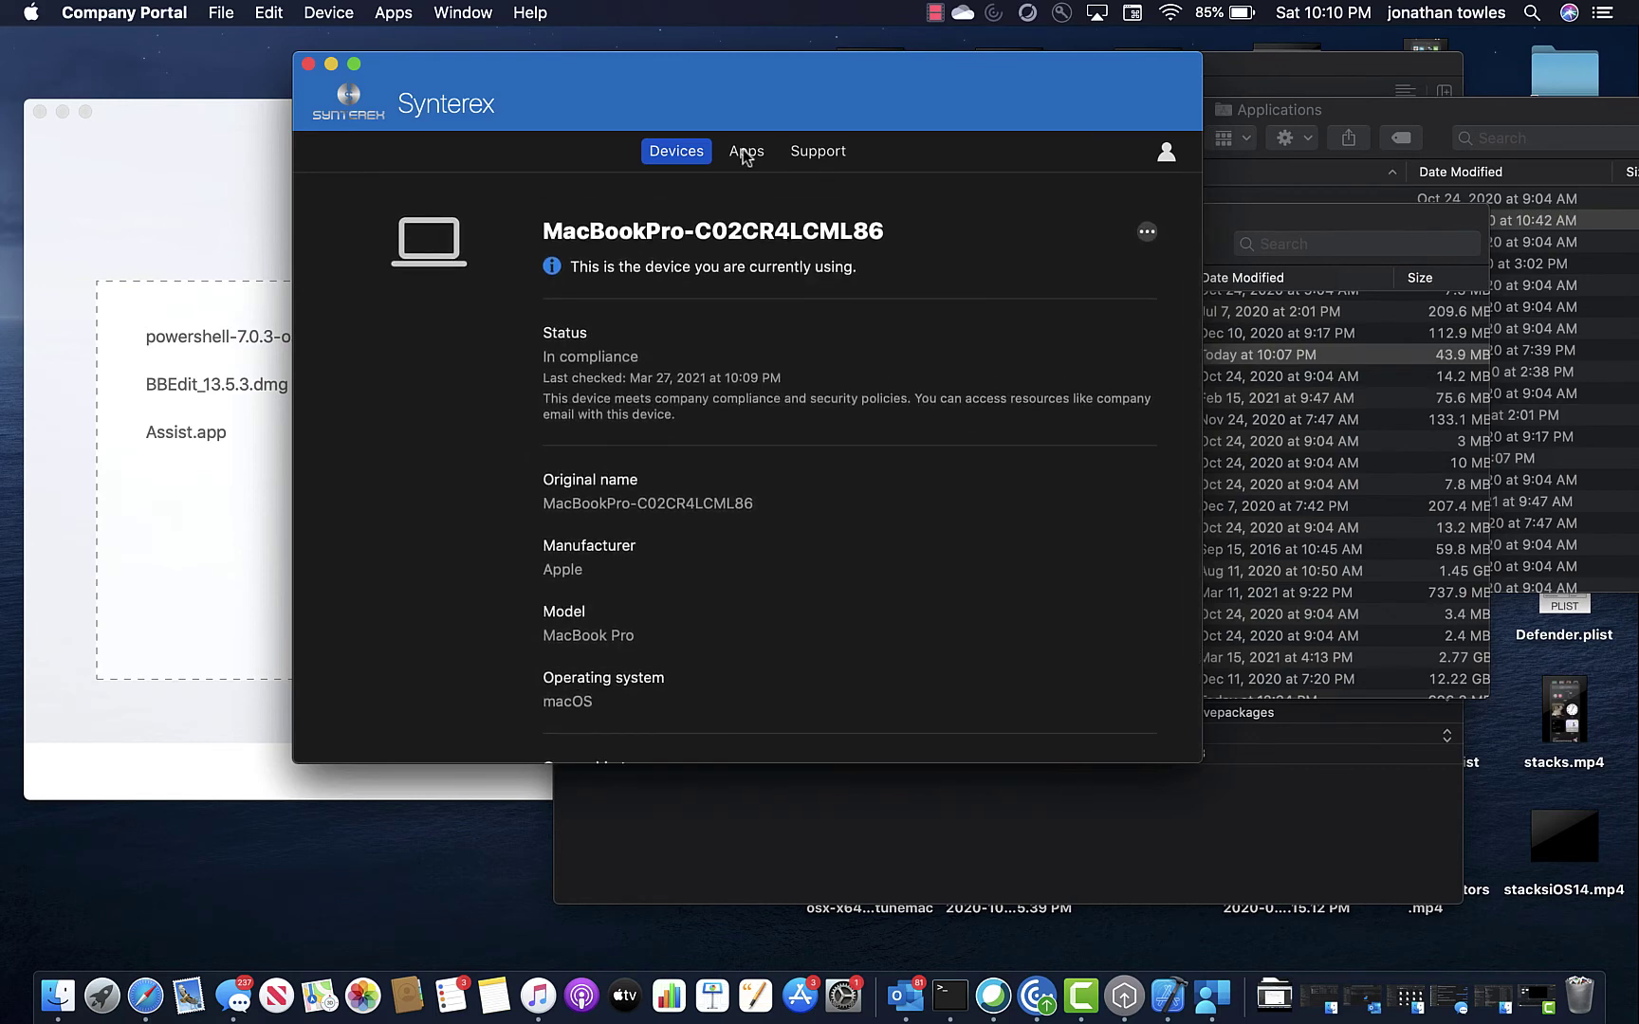
click(747, 153)
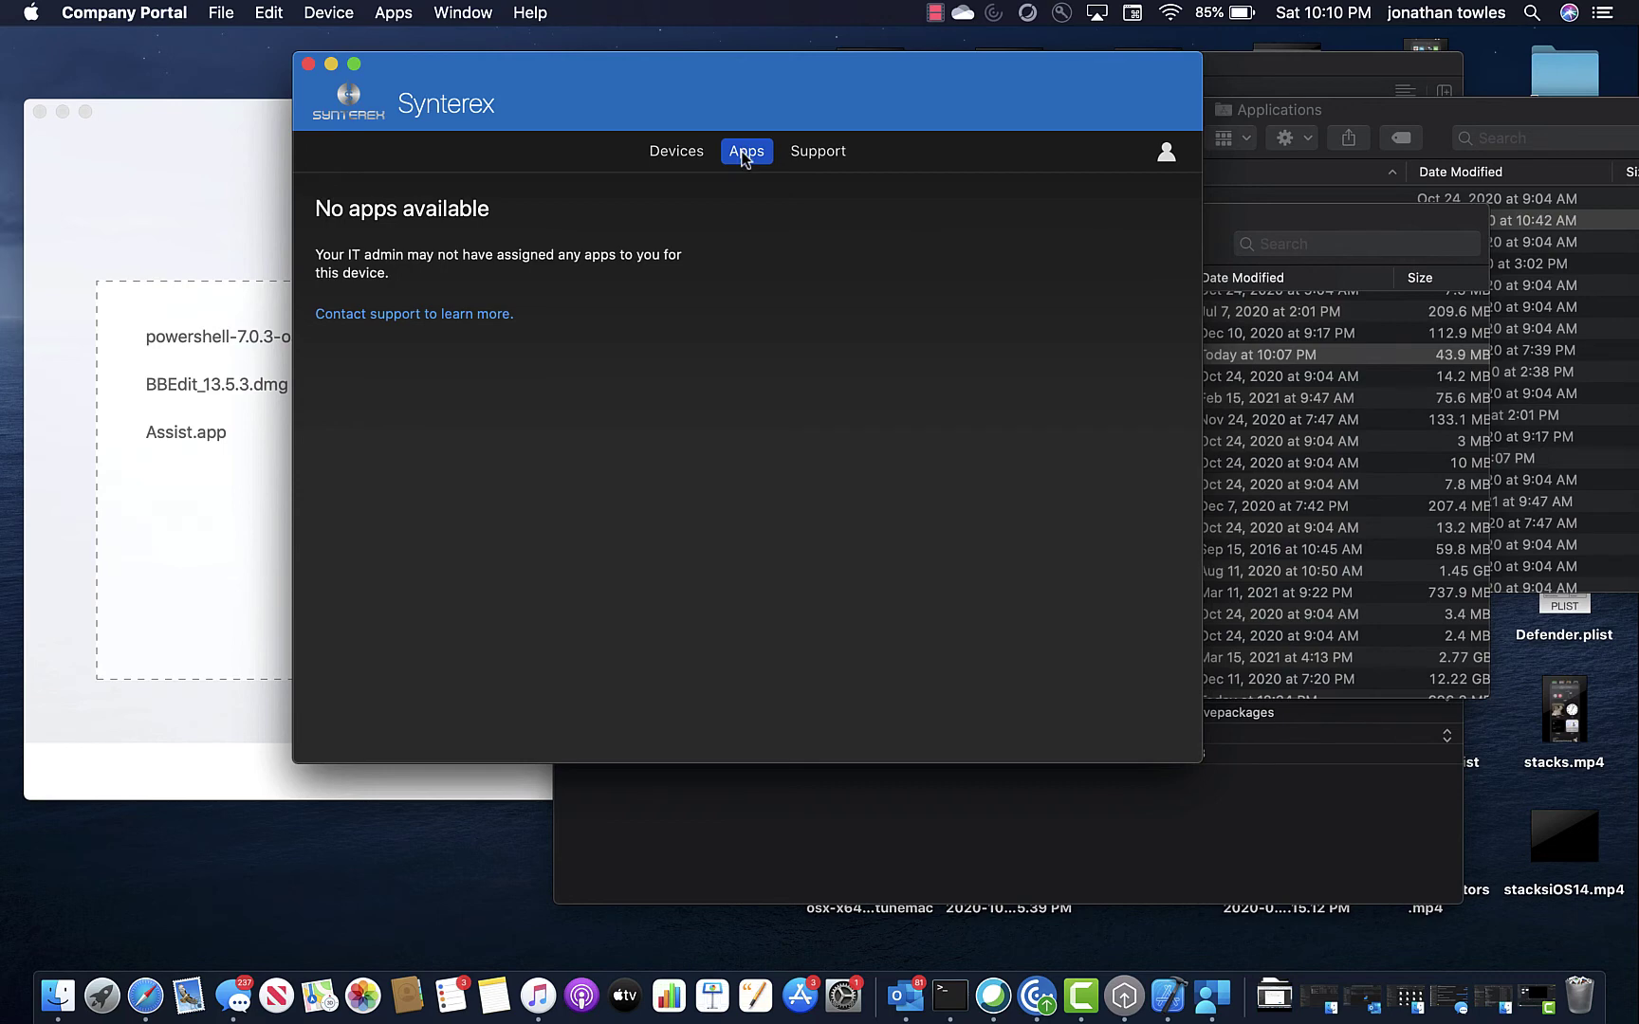
click(820, 151)
click(745, 155)
click(662, 156)
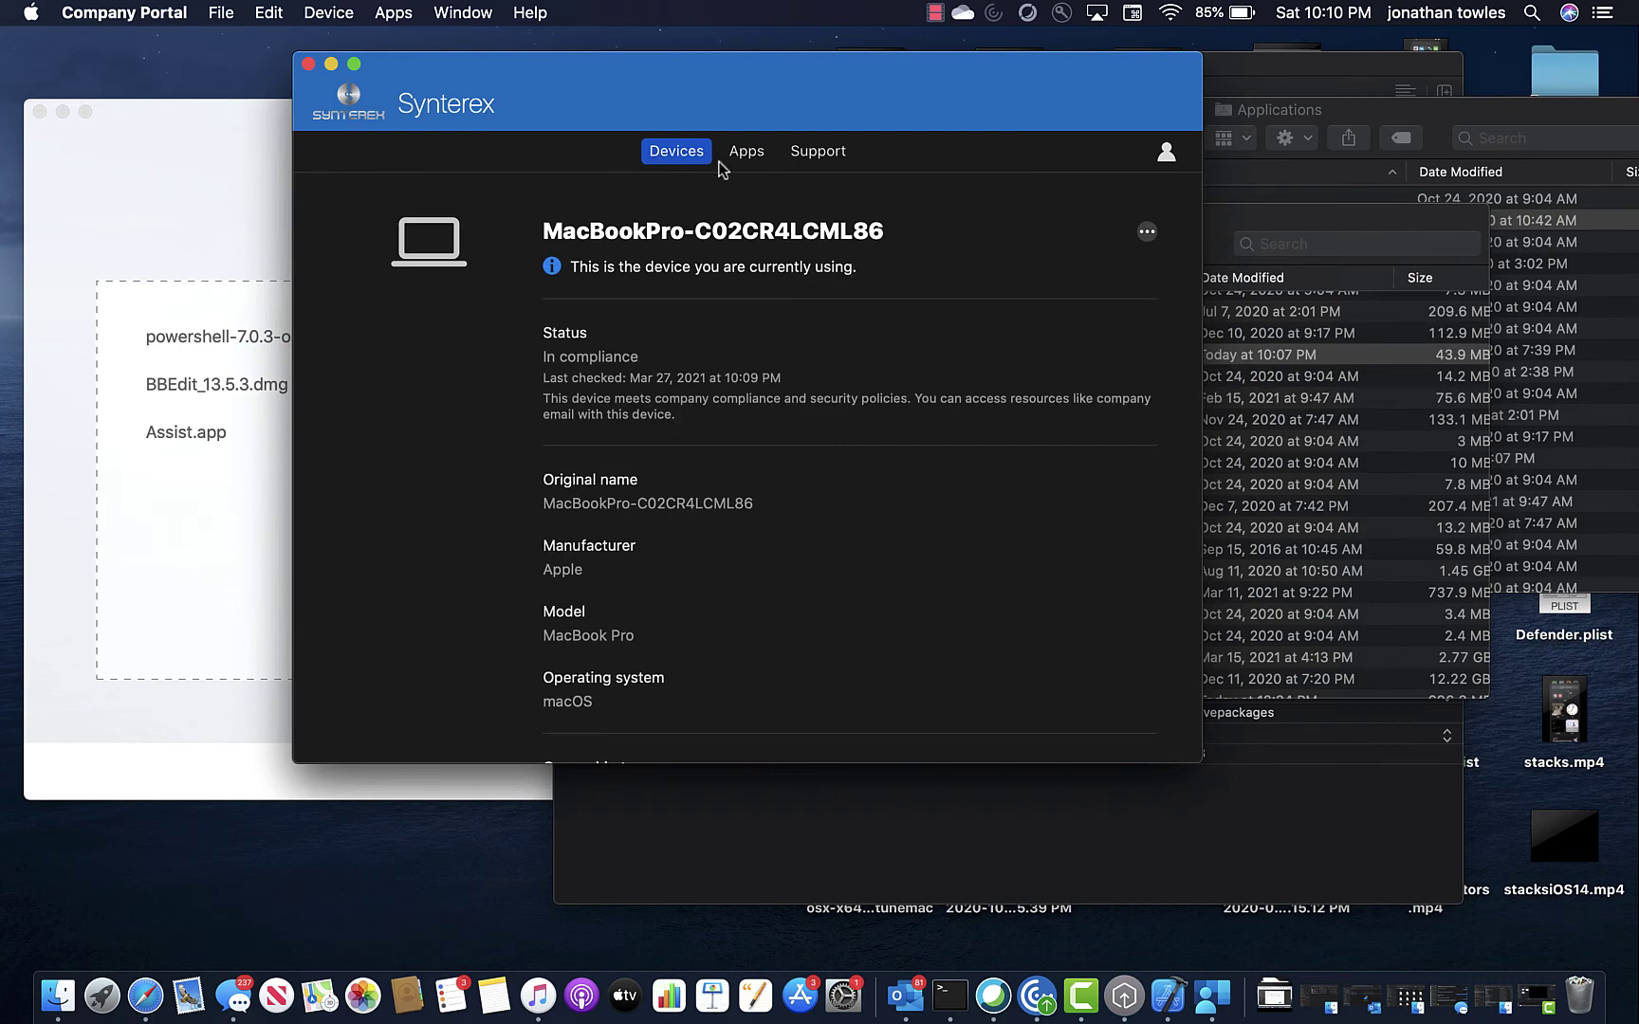
Check the device's more-actions menu, then show the signed-in account's details.
click(1149, 234)
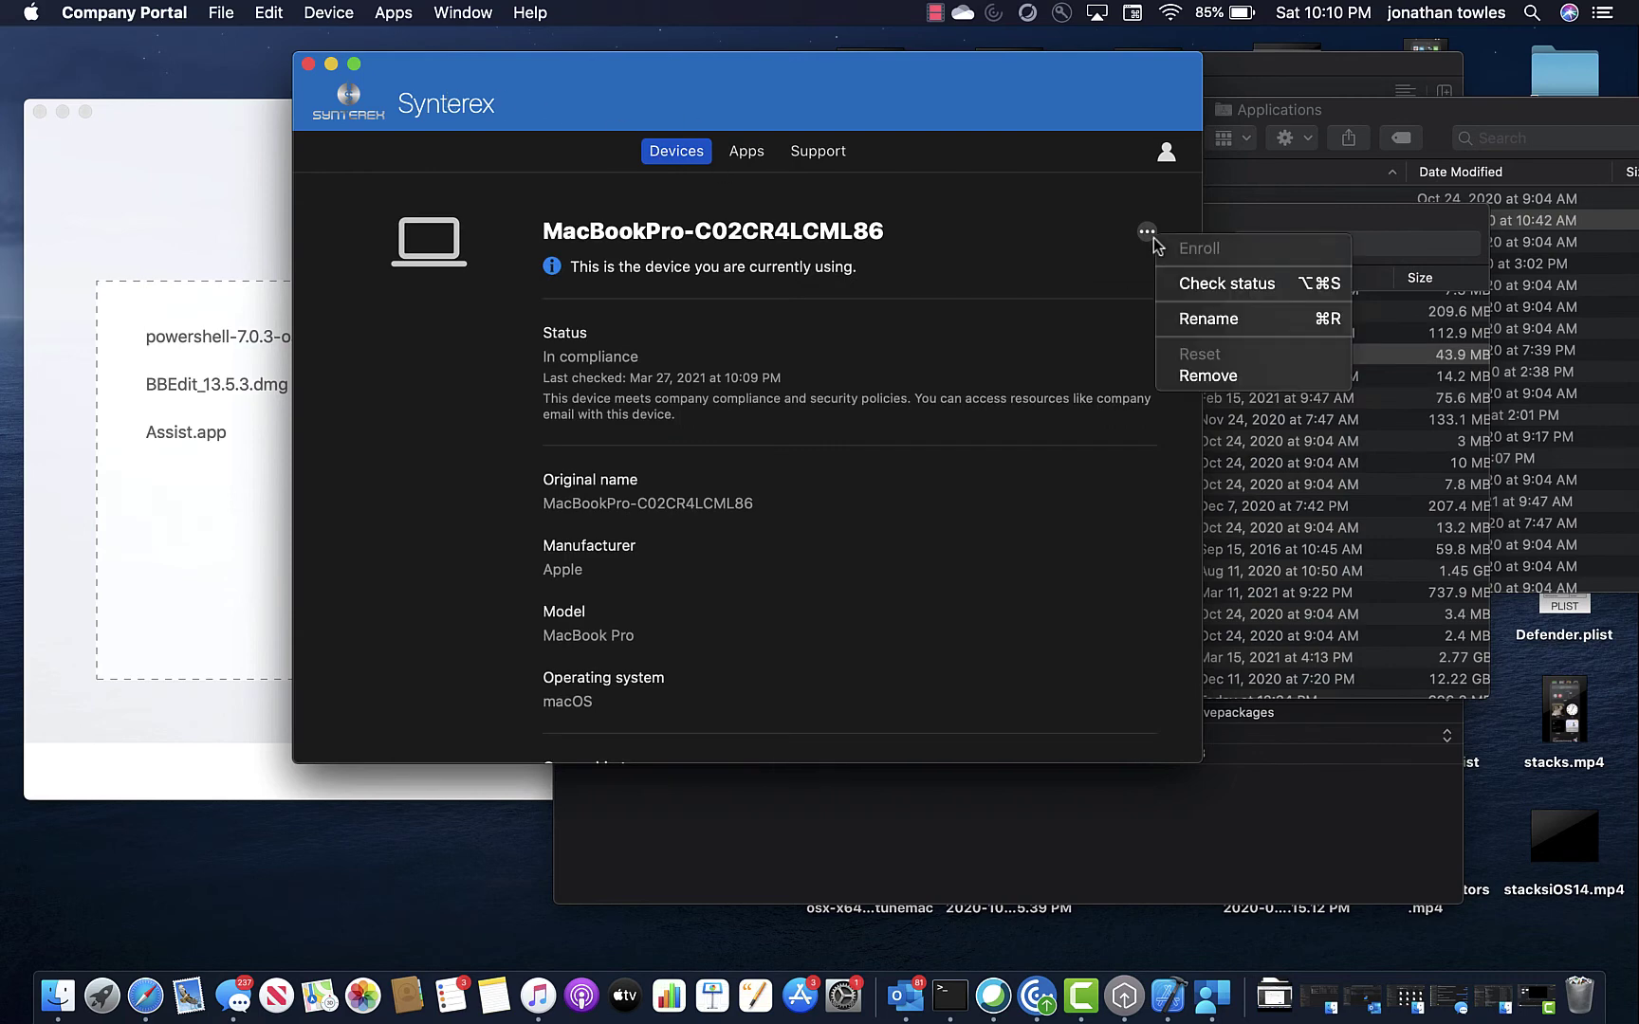
click(1049, 188)
click(1166, 152)
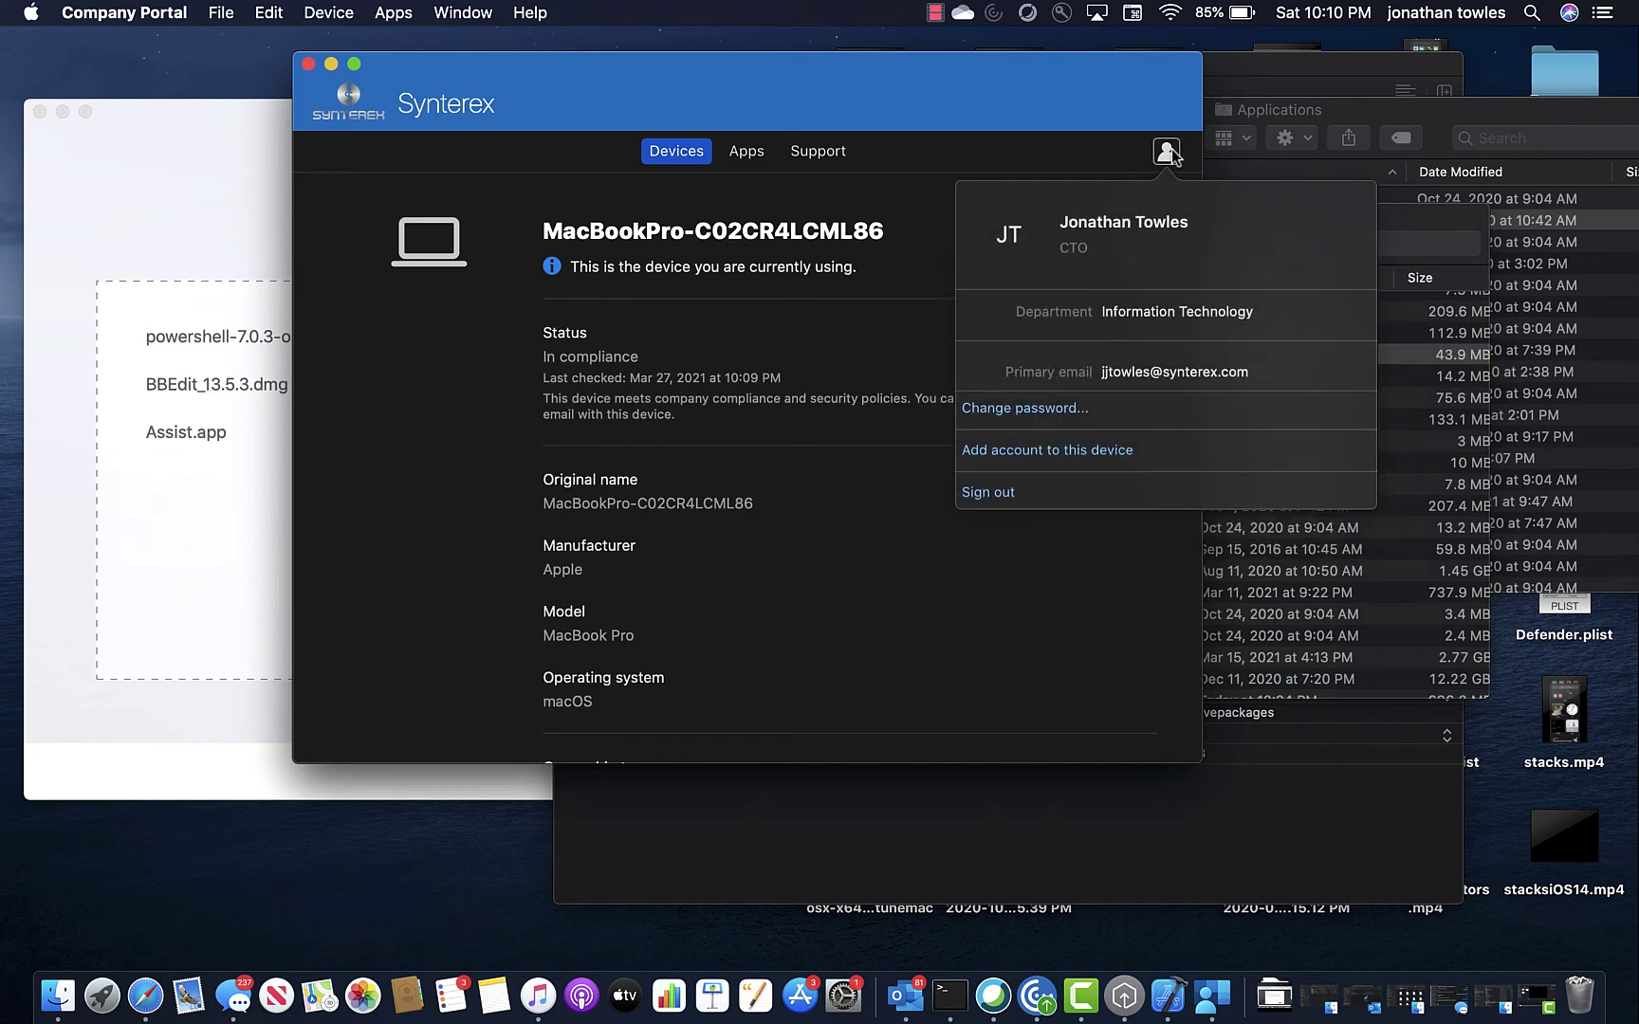
click(1171, 150)
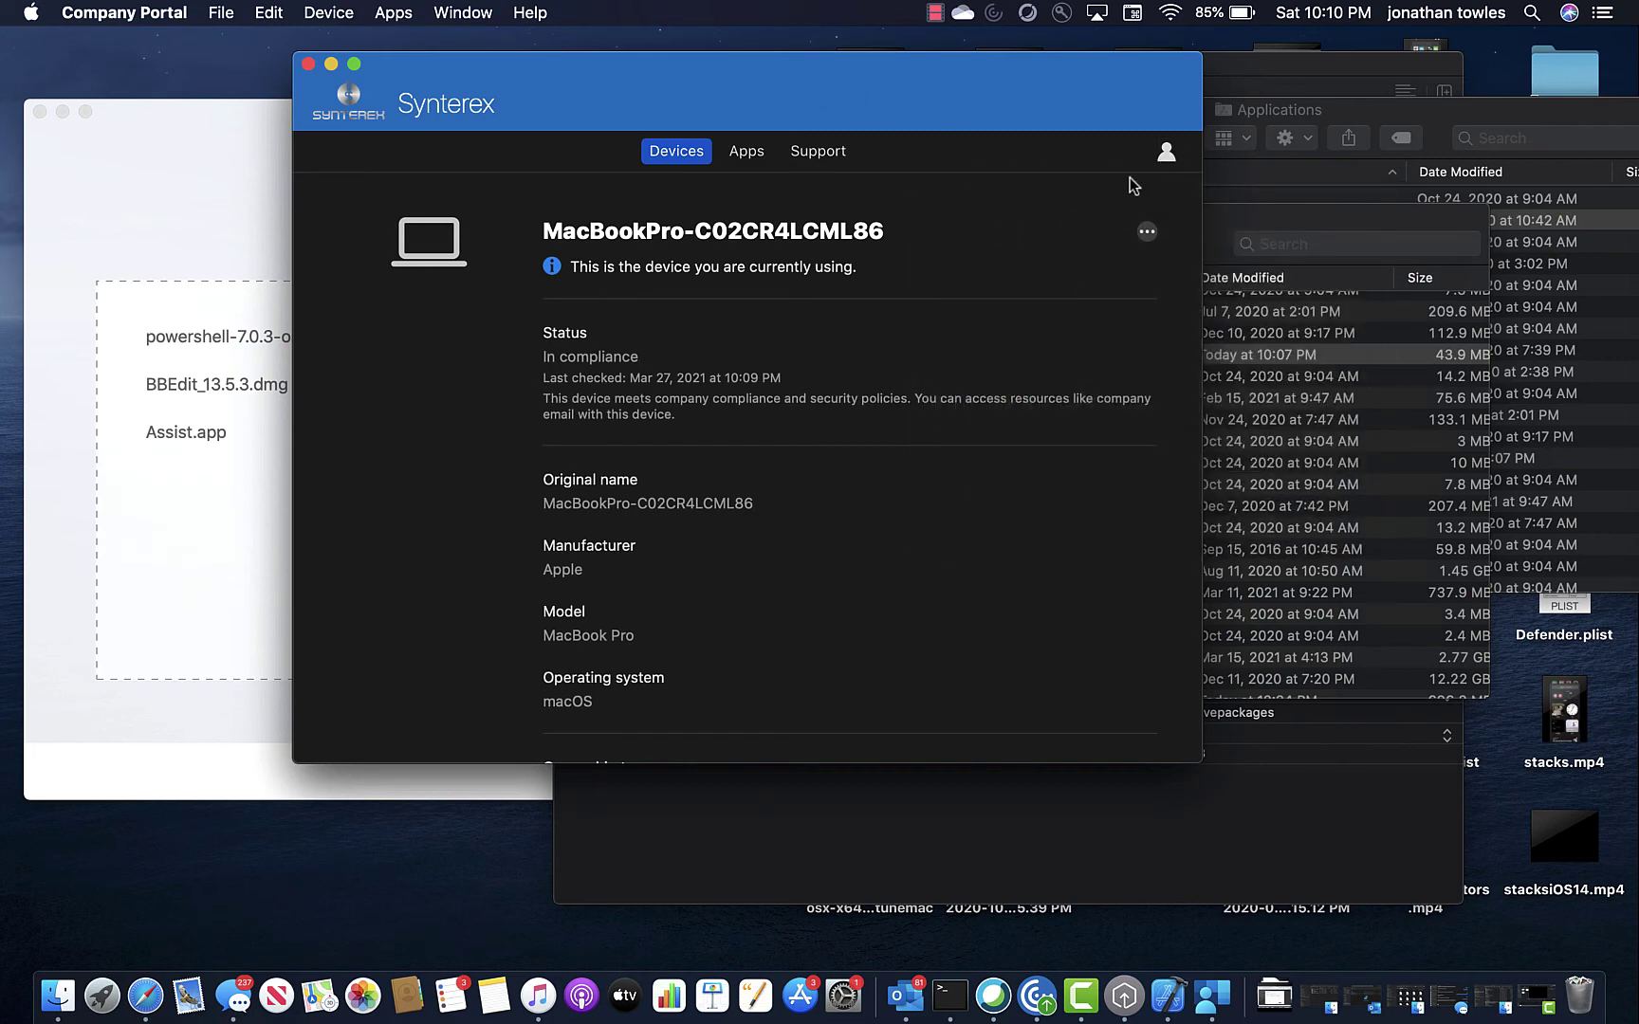
click(1167, 153)
click(1020, 415)
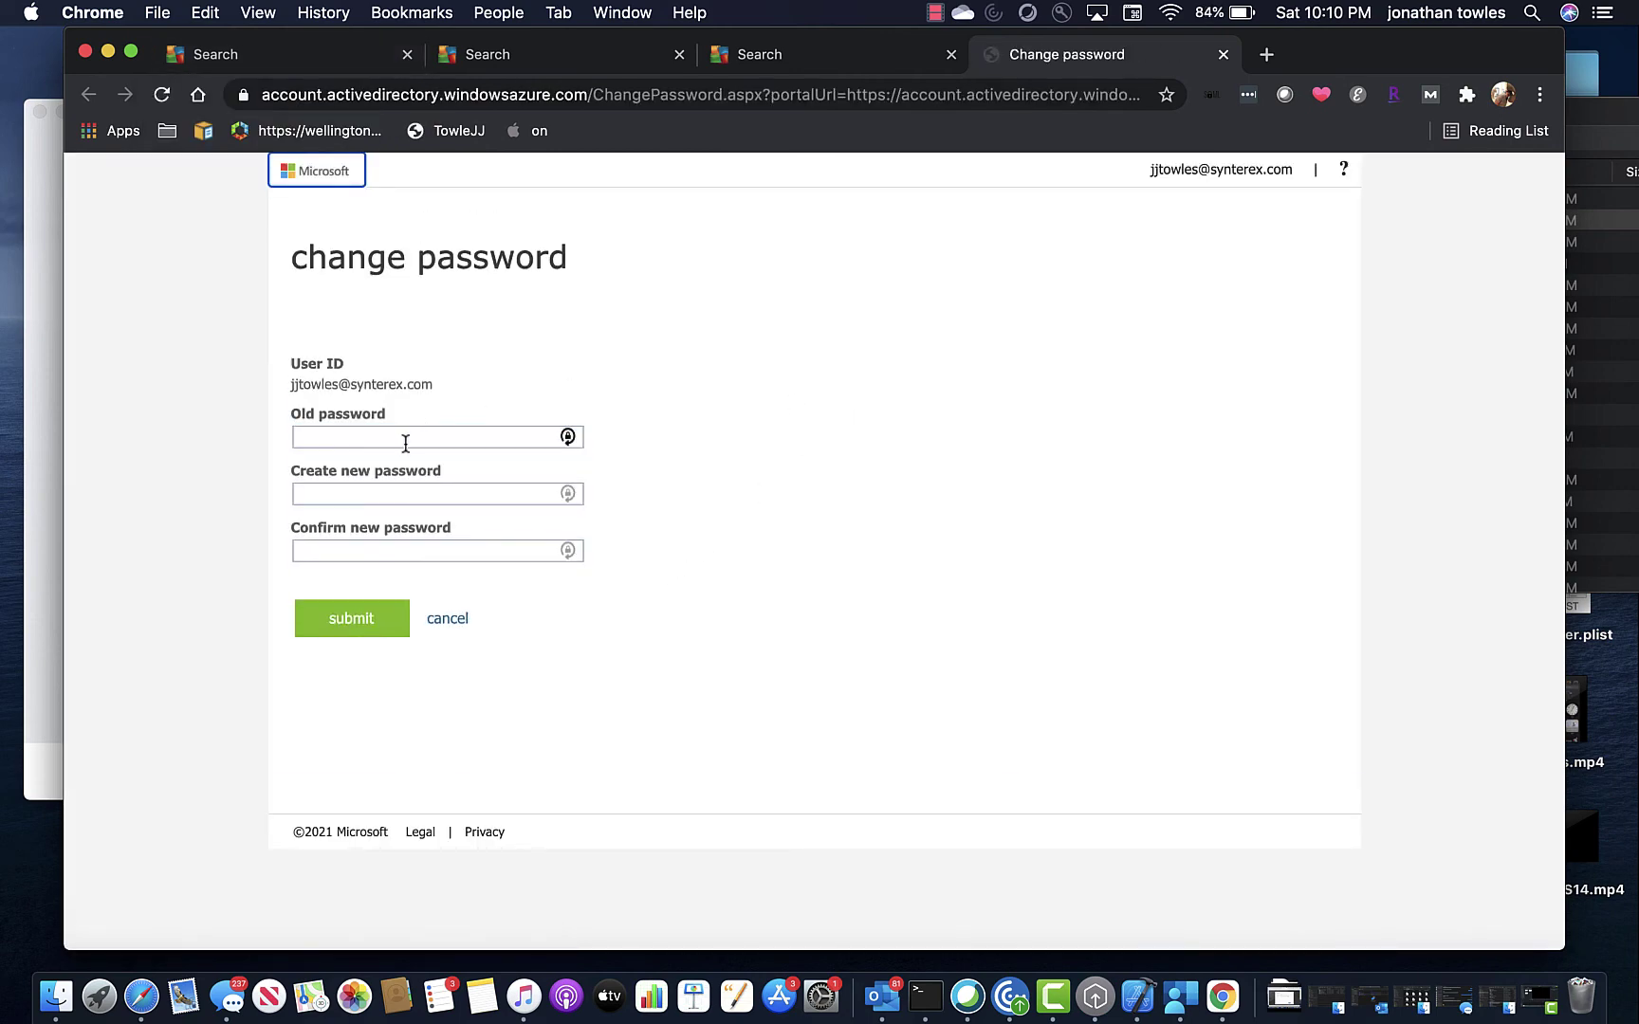
click(84, 54)
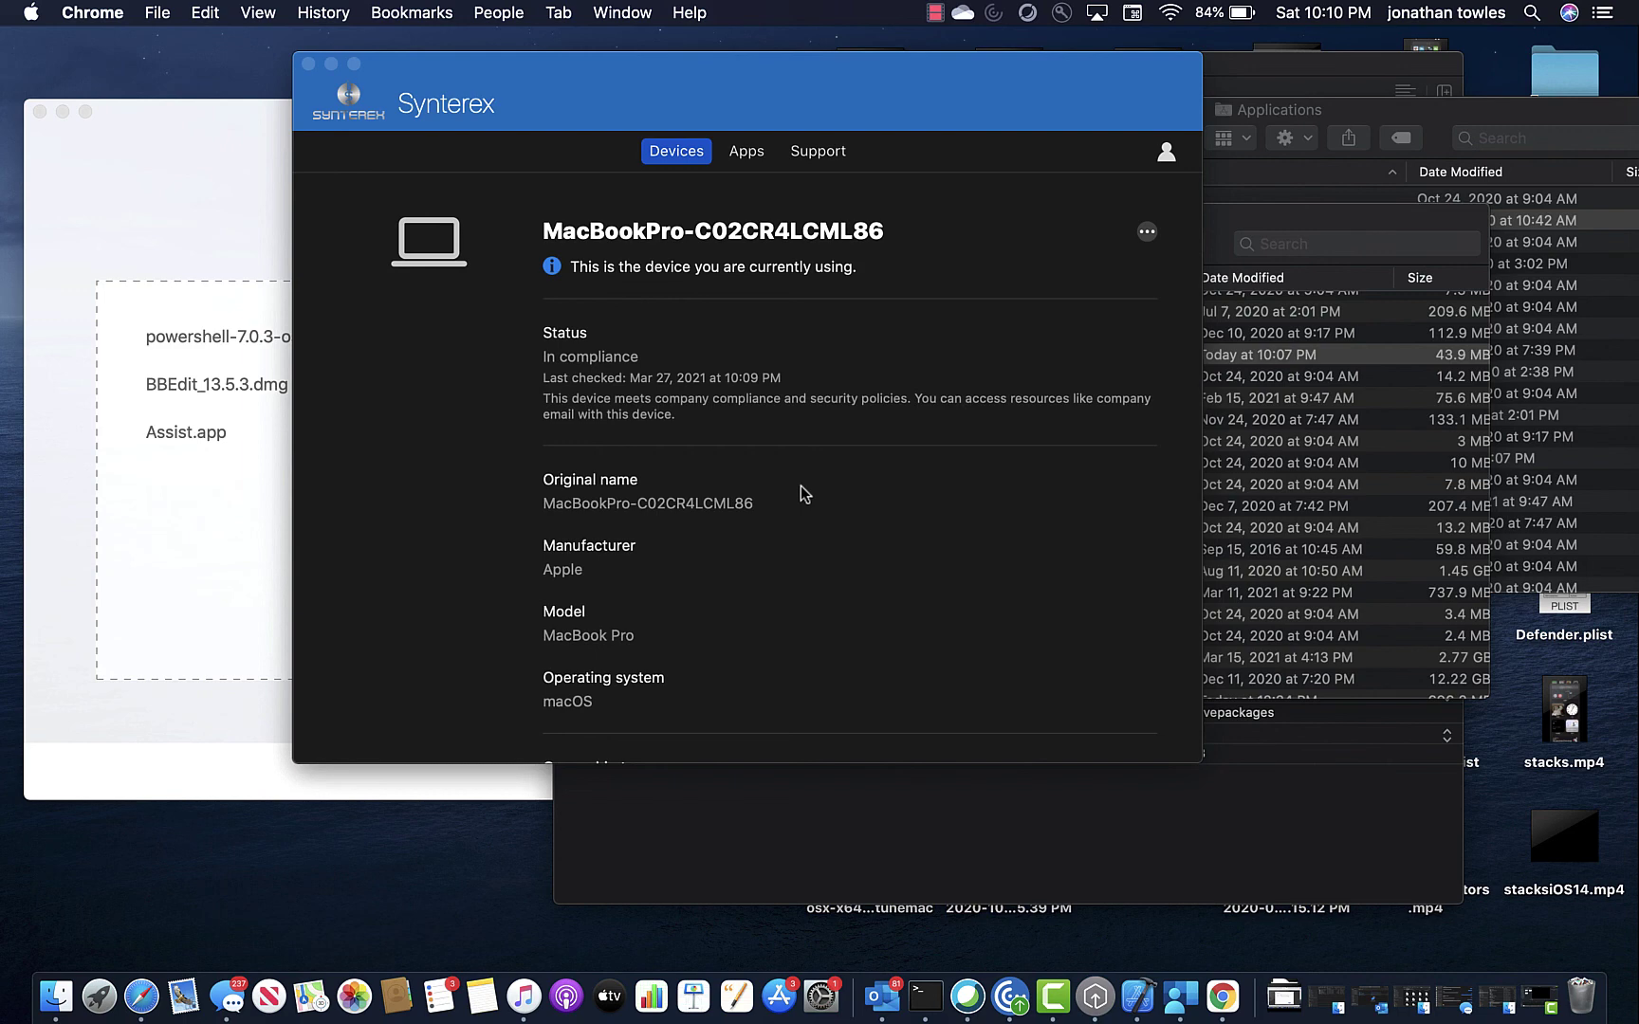
Go to the Apps page to confirm no apps are available for this MacBook Pro.
click(746, 153)
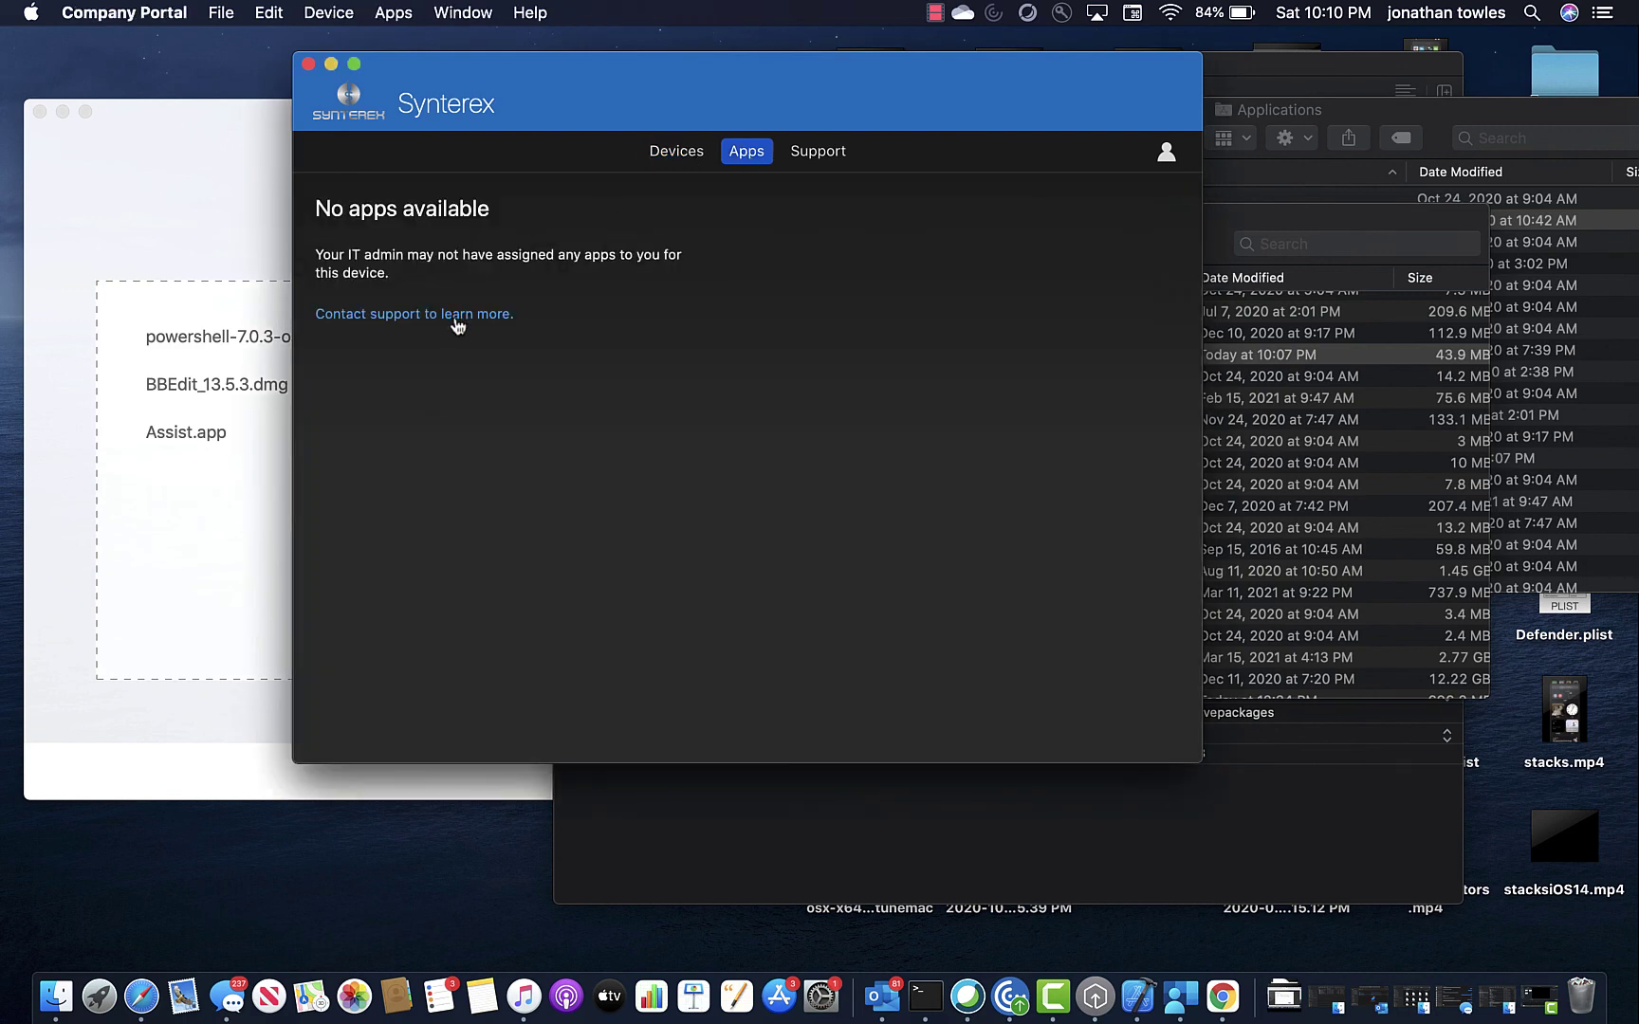